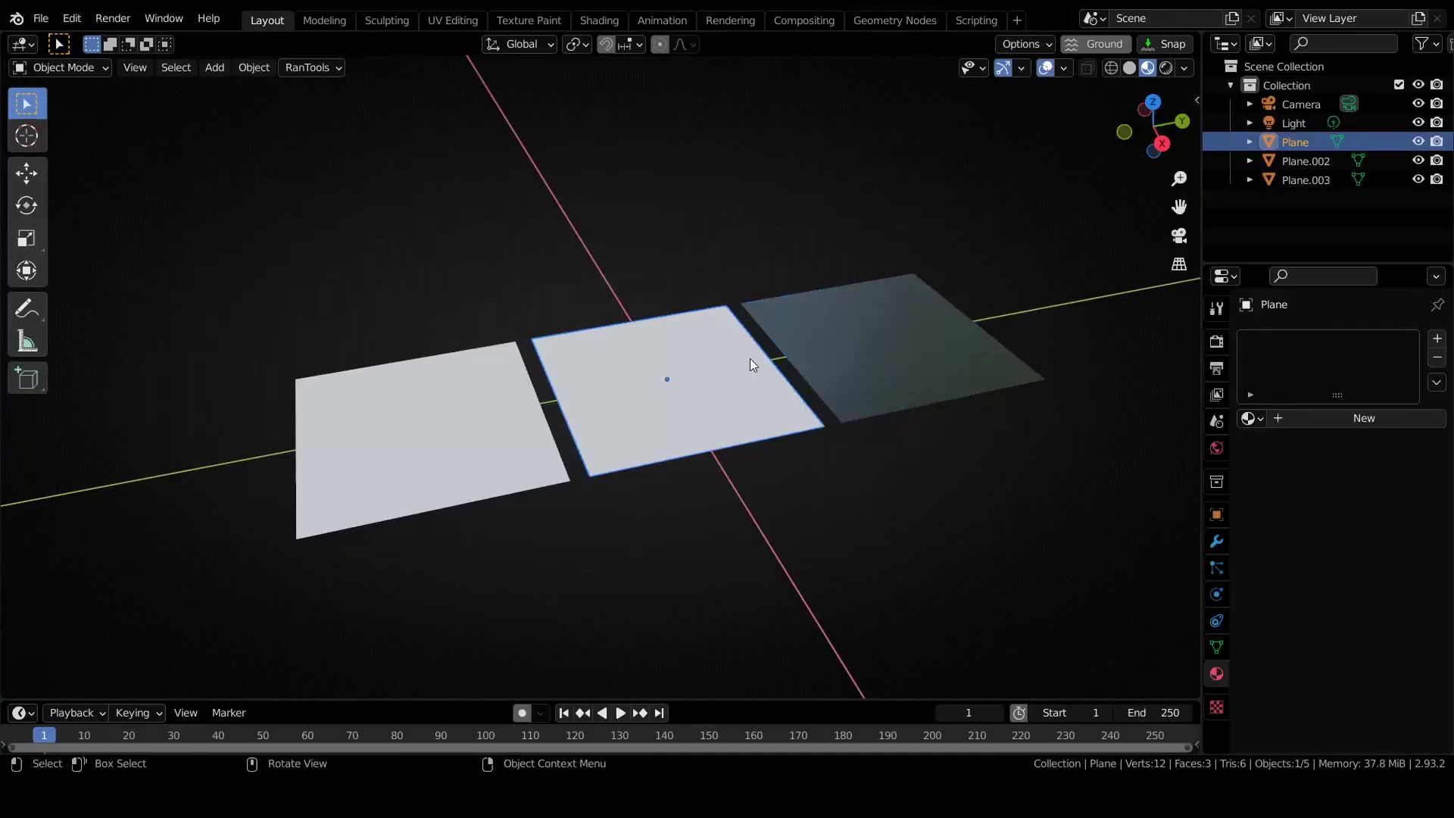
Open the material library for the middle plane and search it for "Ground".
scroll(748, 353, up, 5)
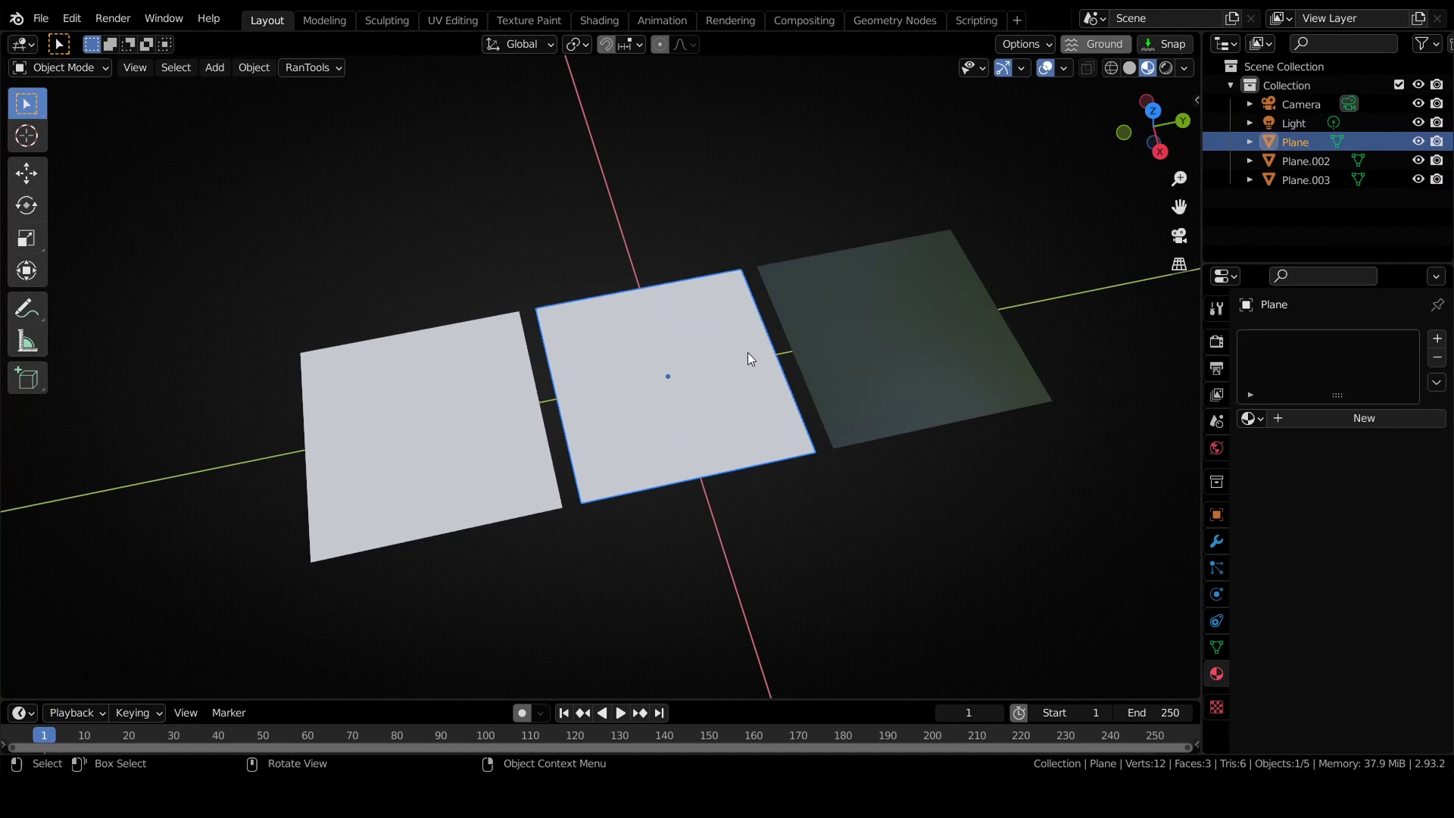
middle_drag(689, 356, 762, 338)
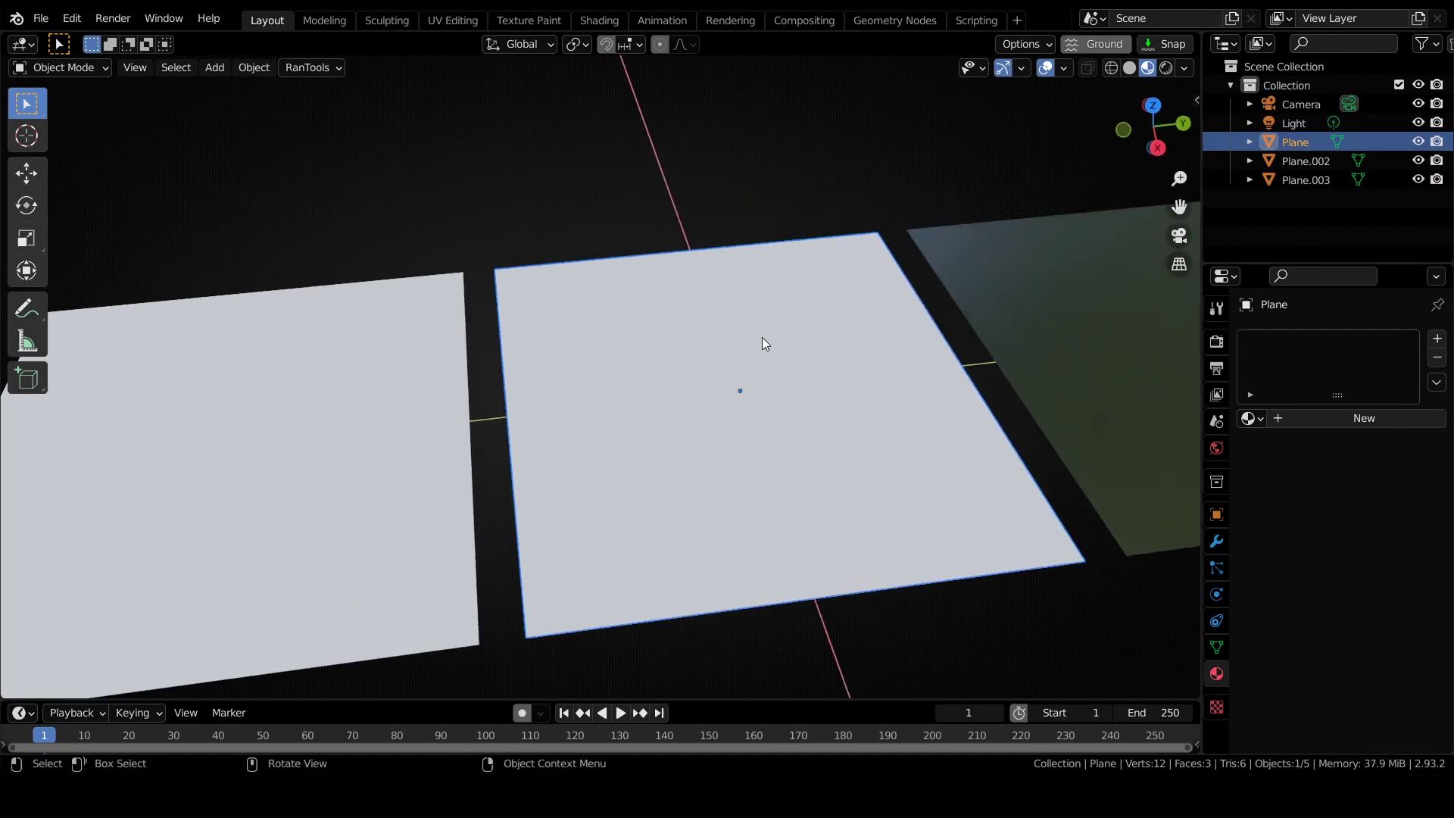
key(alt+m)
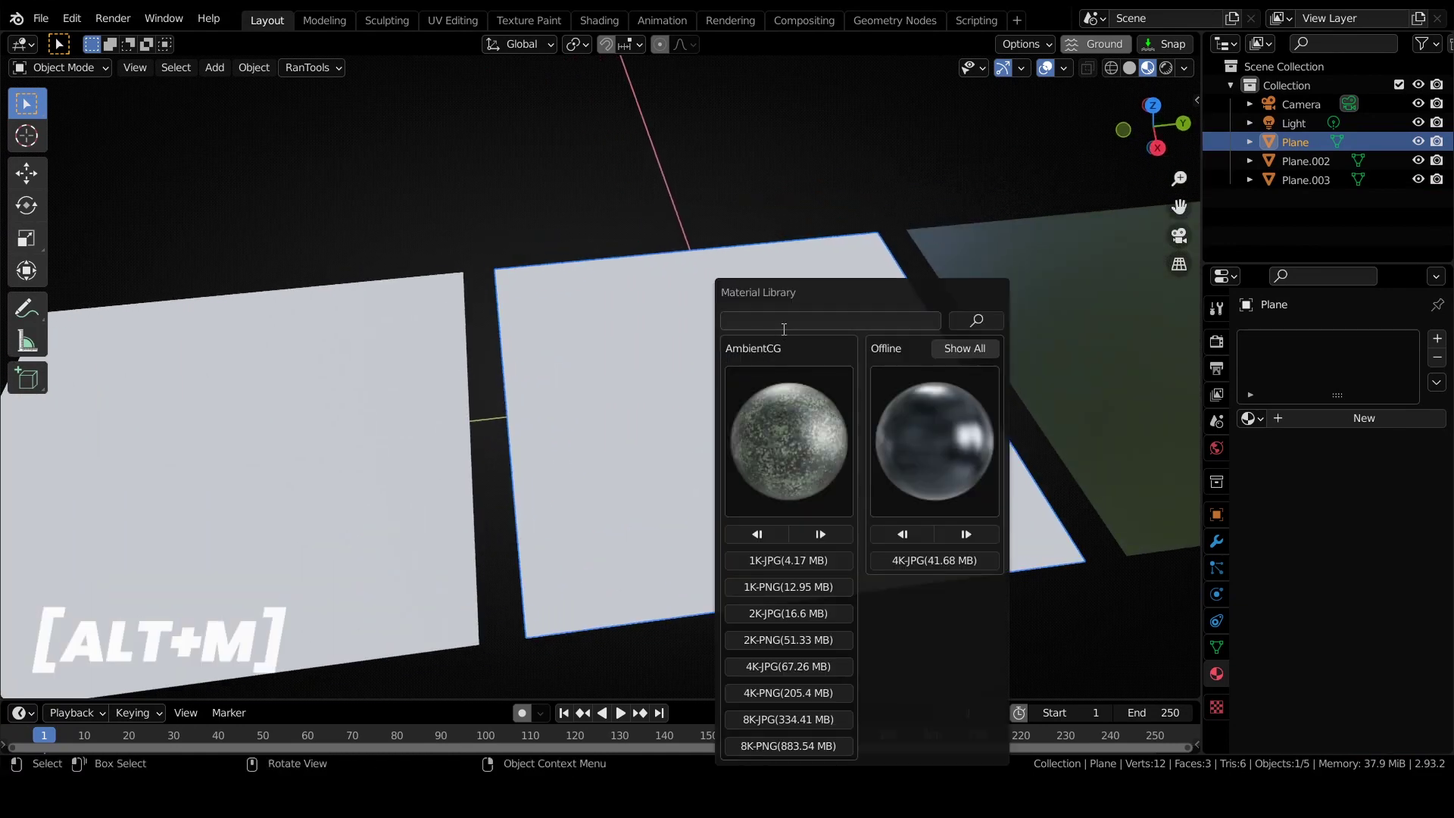
click(784, 329)
text(Ground)
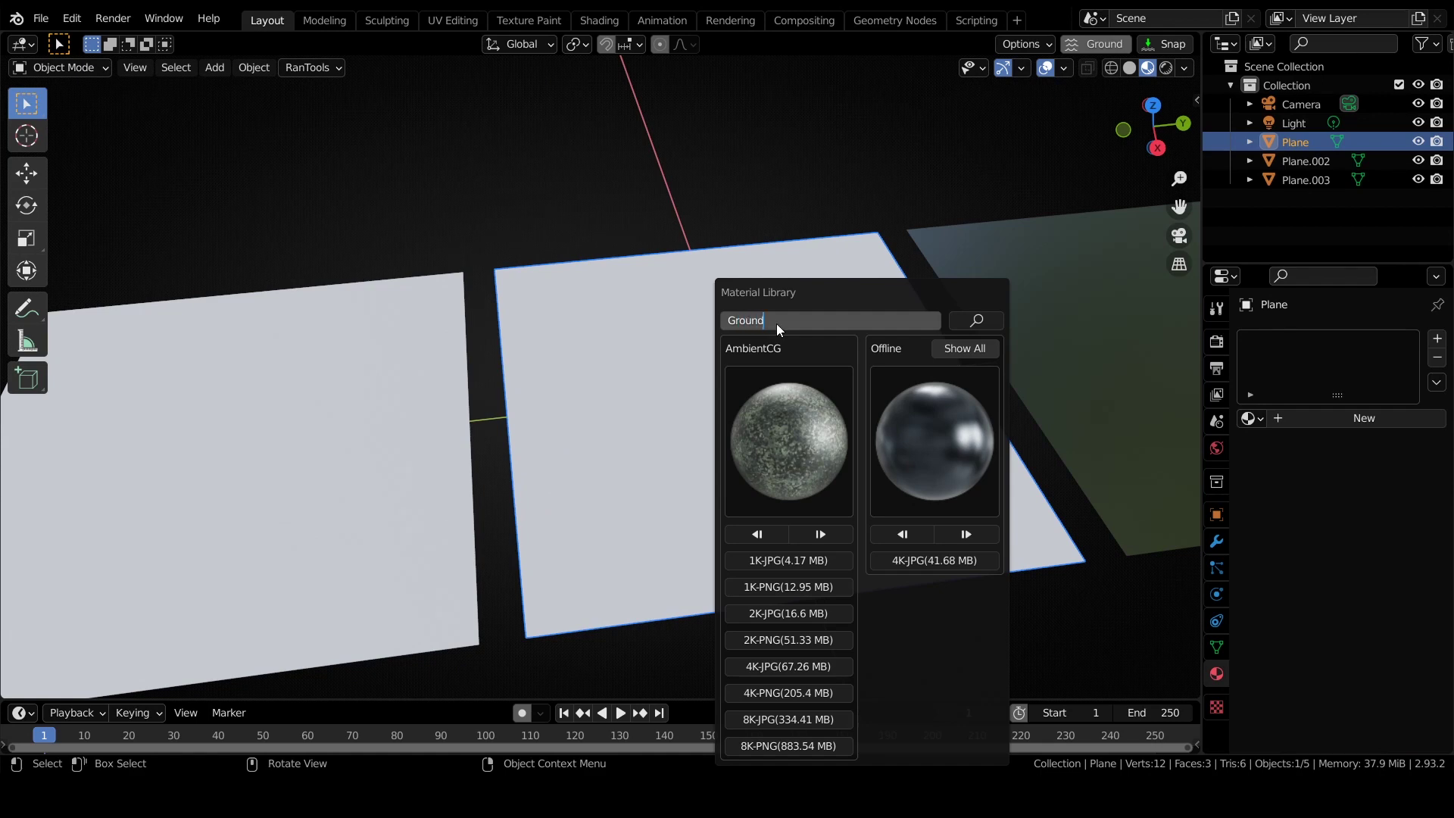
key(Return)
Browse the AmbientCG ground materials and apply Ground039 to the middle plane as 2K-JPG.
click(790, 435)
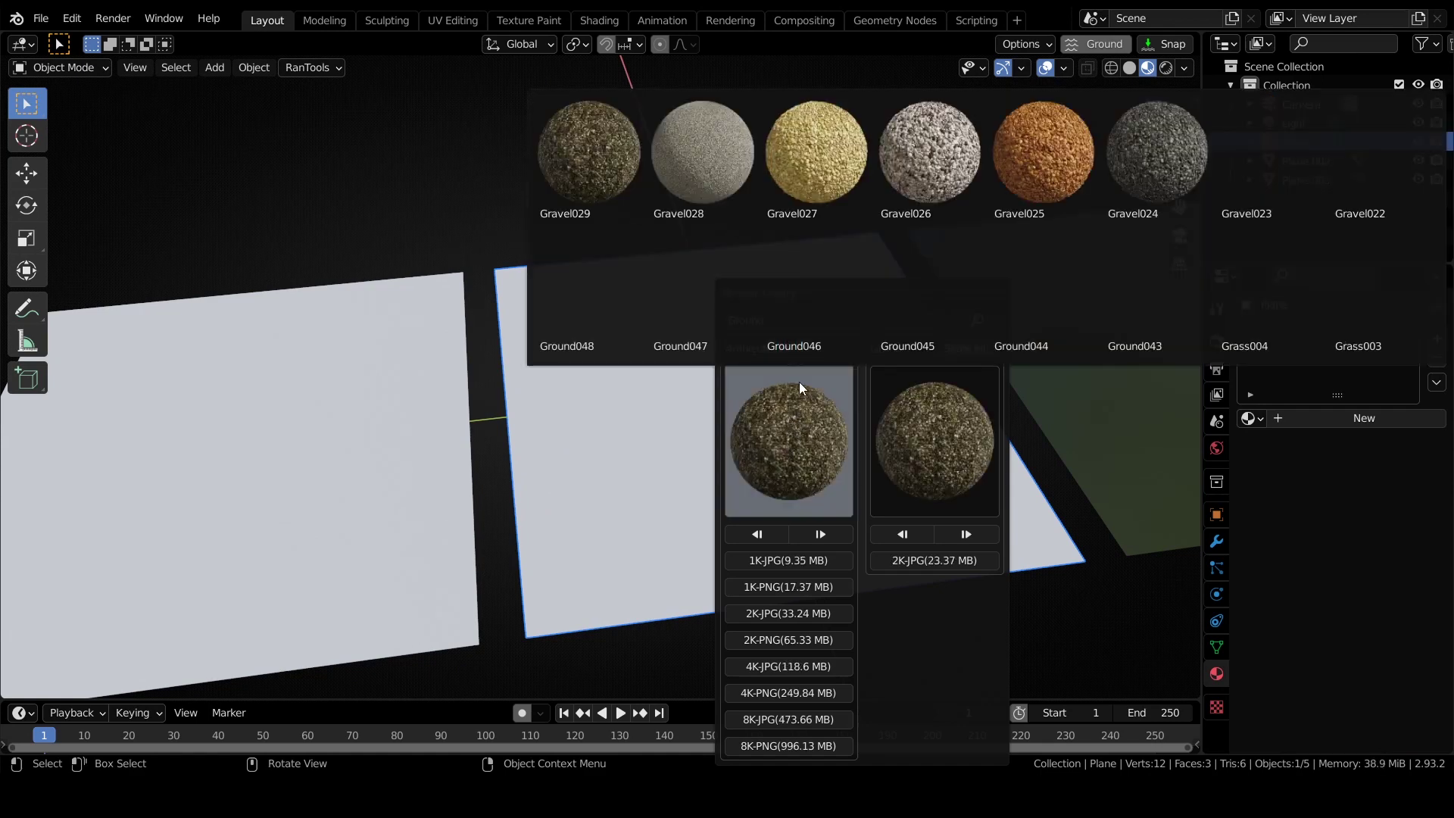
click(826, 534)
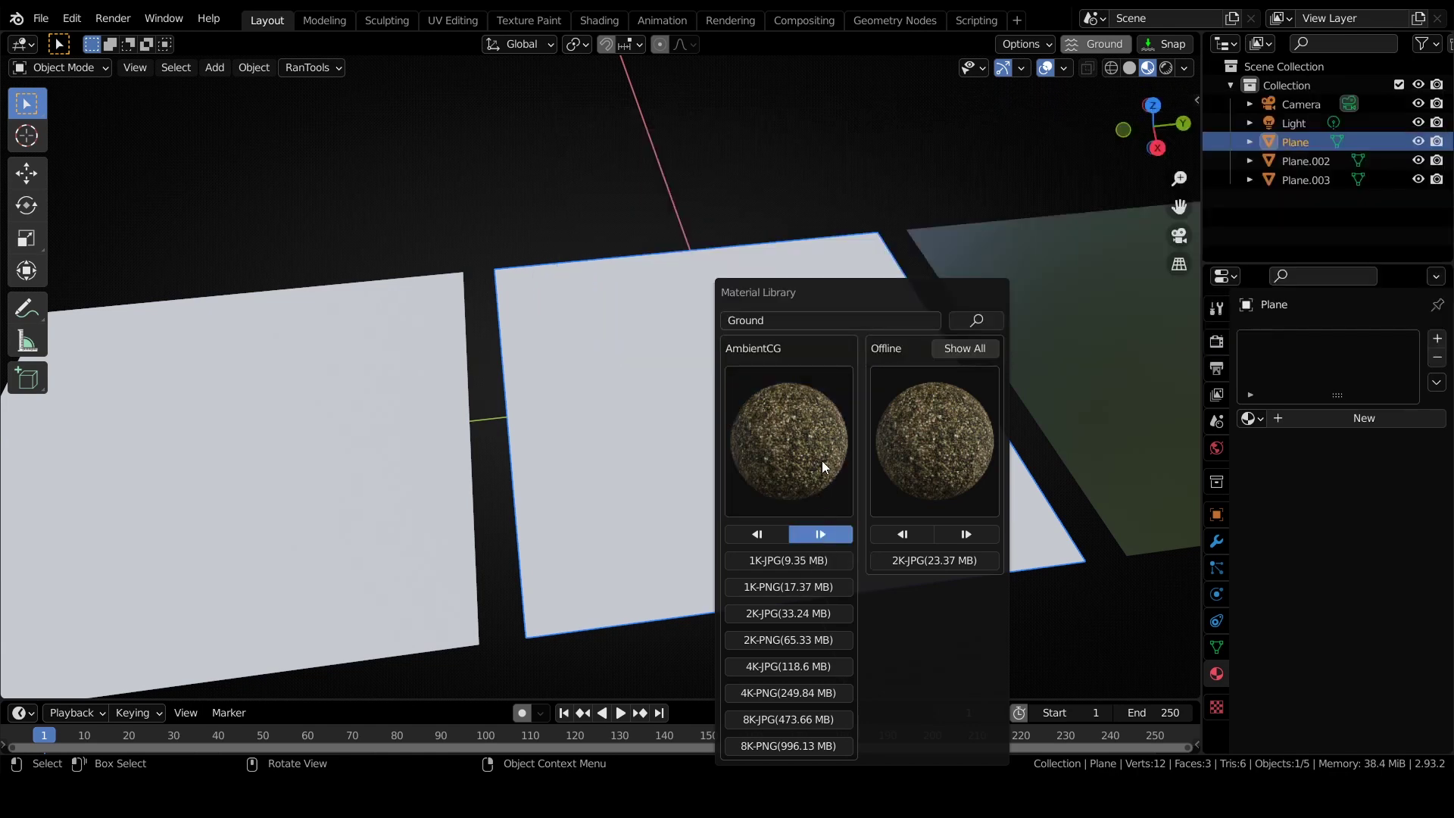
click(788, 430)
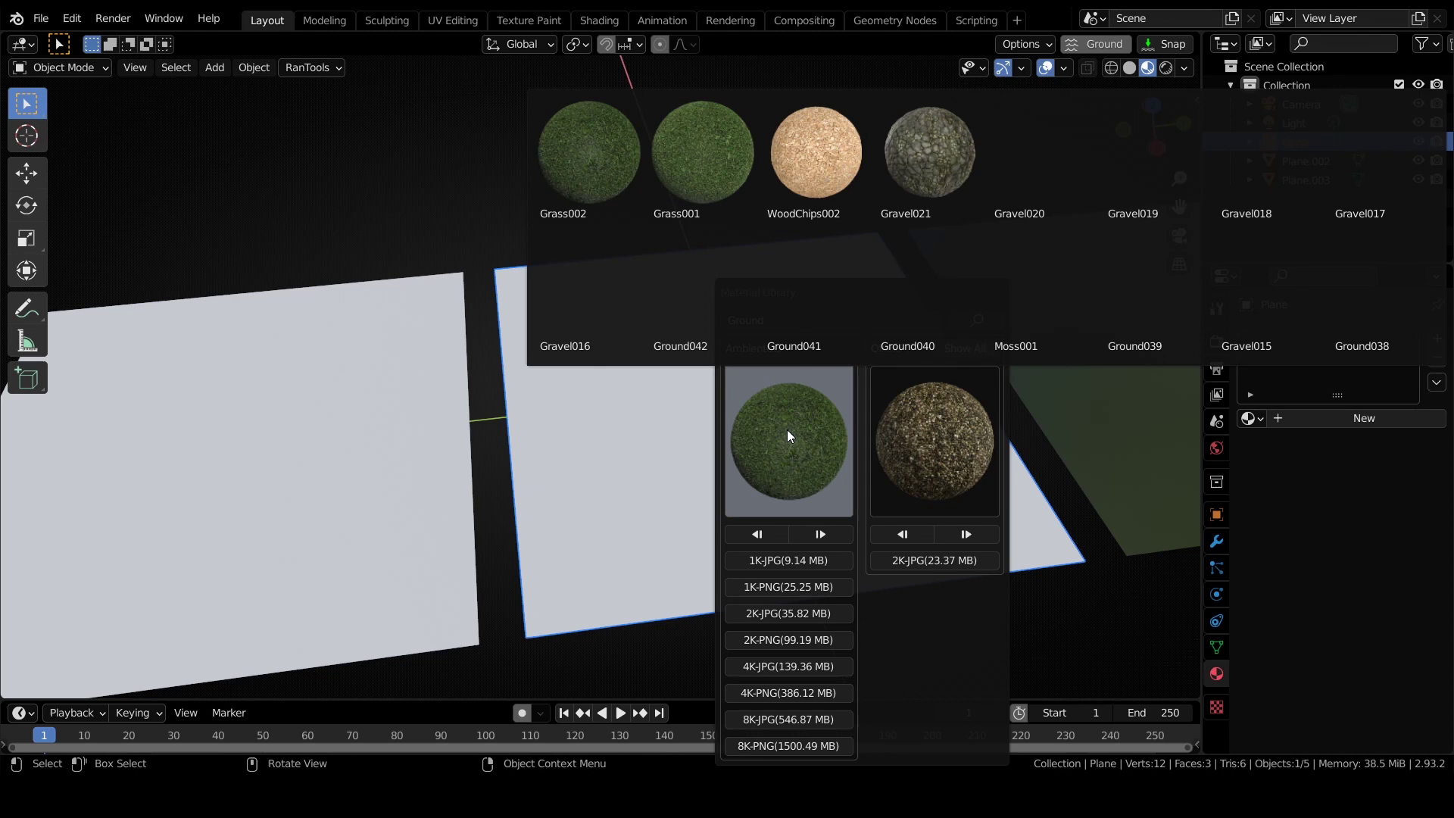
click(1135, 289)
click(792, 619)
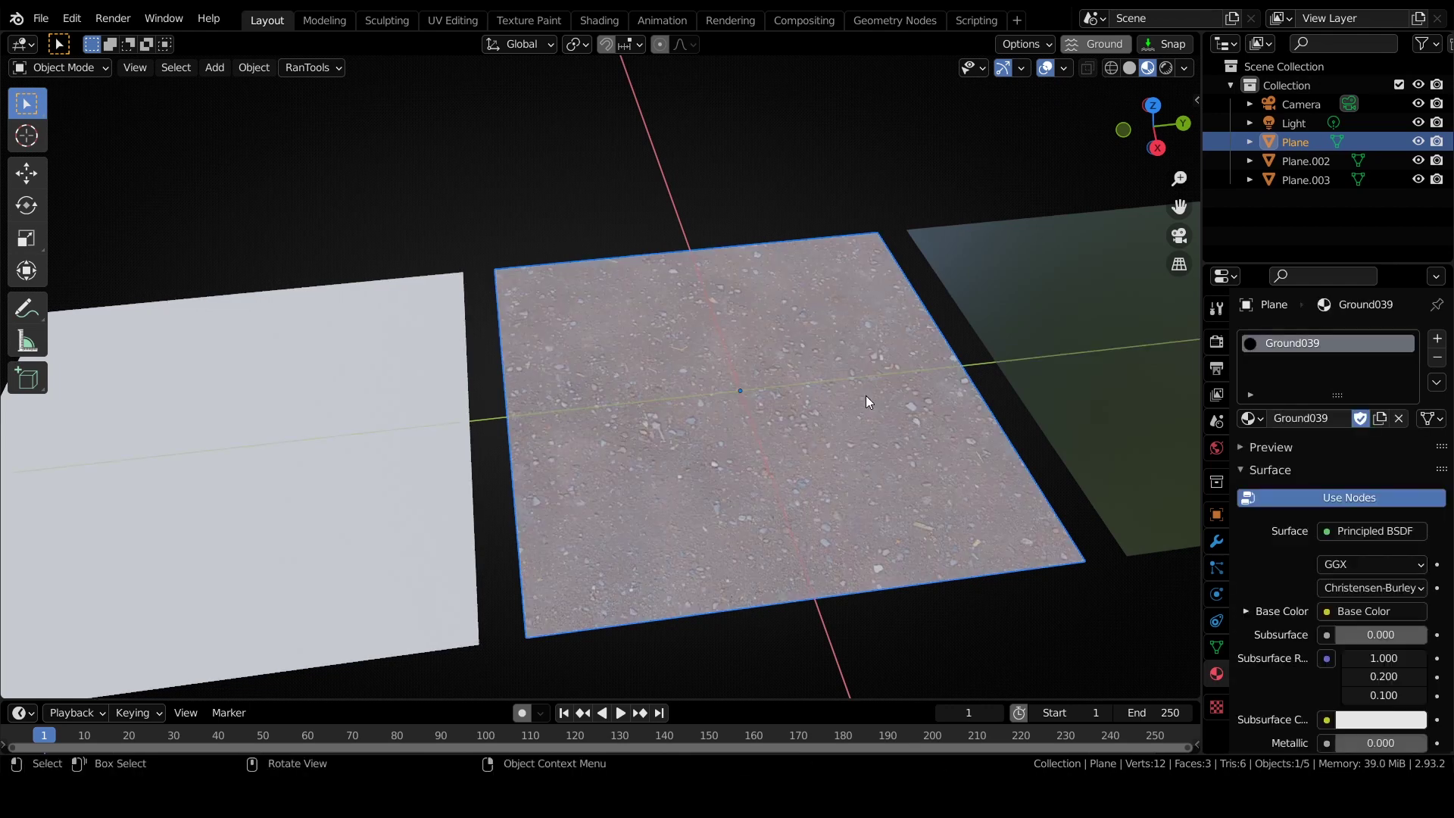
Select the blank white plane beside the ground plane and search the material library for "Metal".
middle_drag(865, 396, 759, 402)
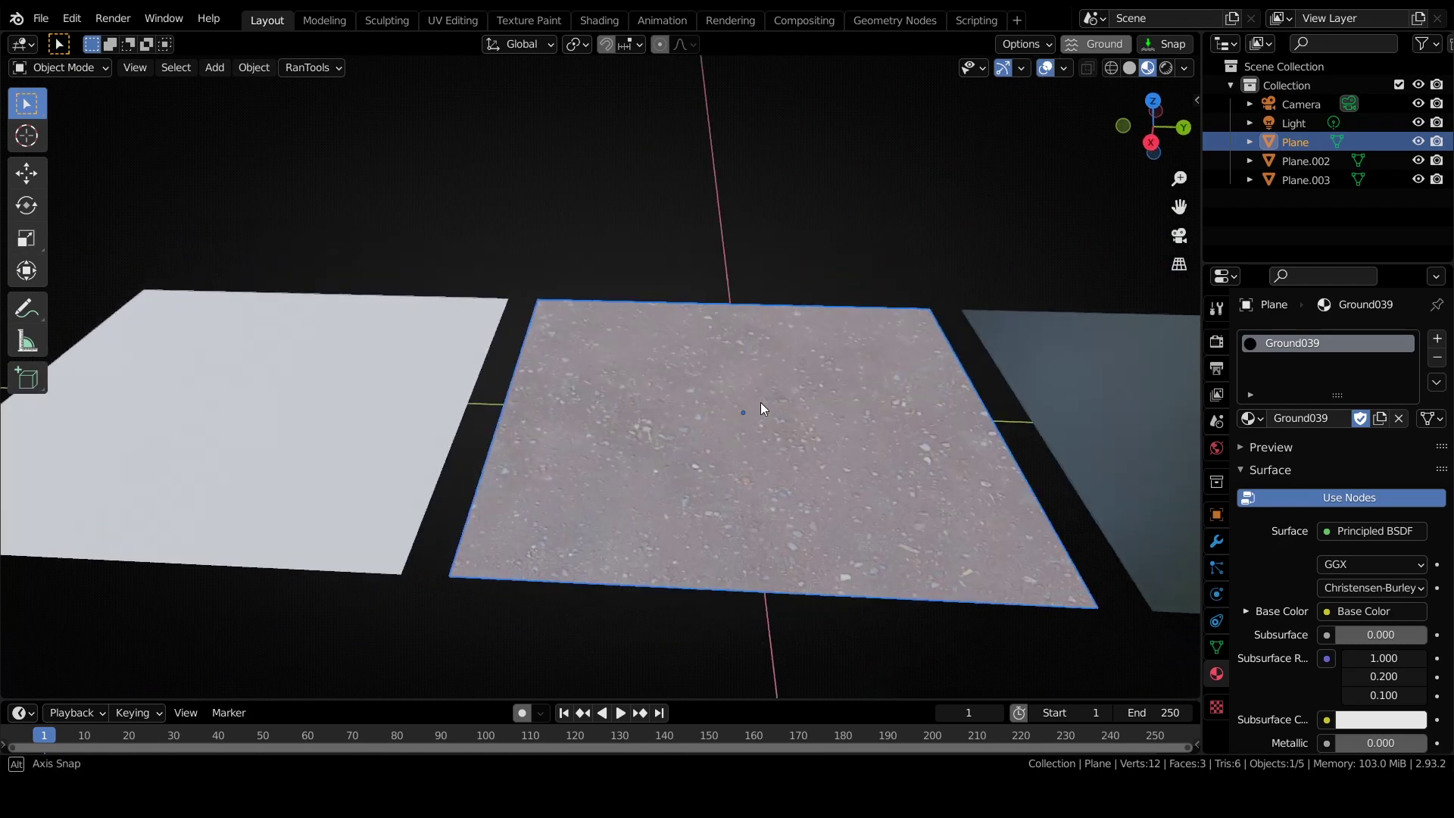
click(283, 375)
shift+middle_drag(499, 352, 697, 354)
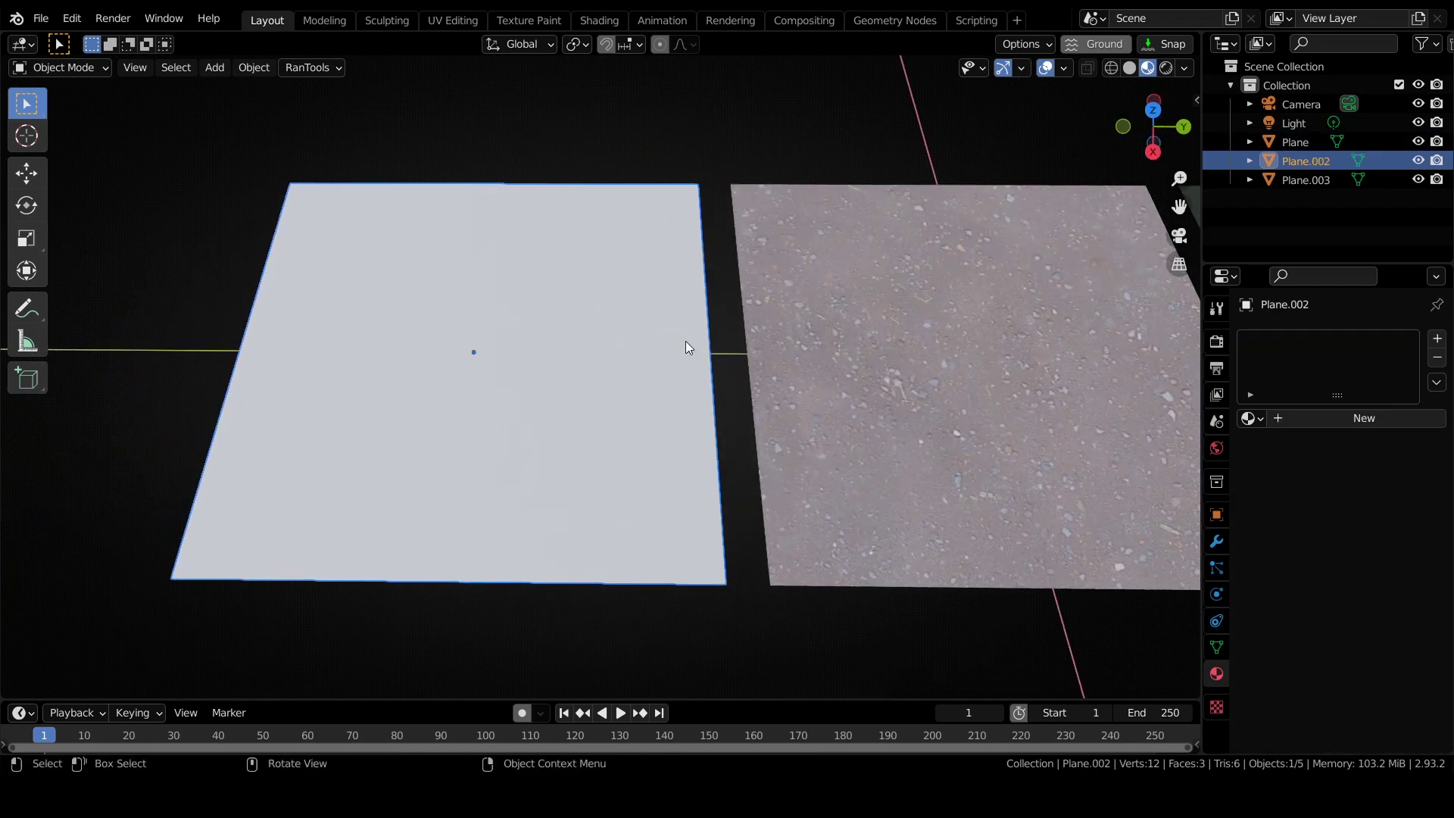
key(alt+m)
click(751, 221)
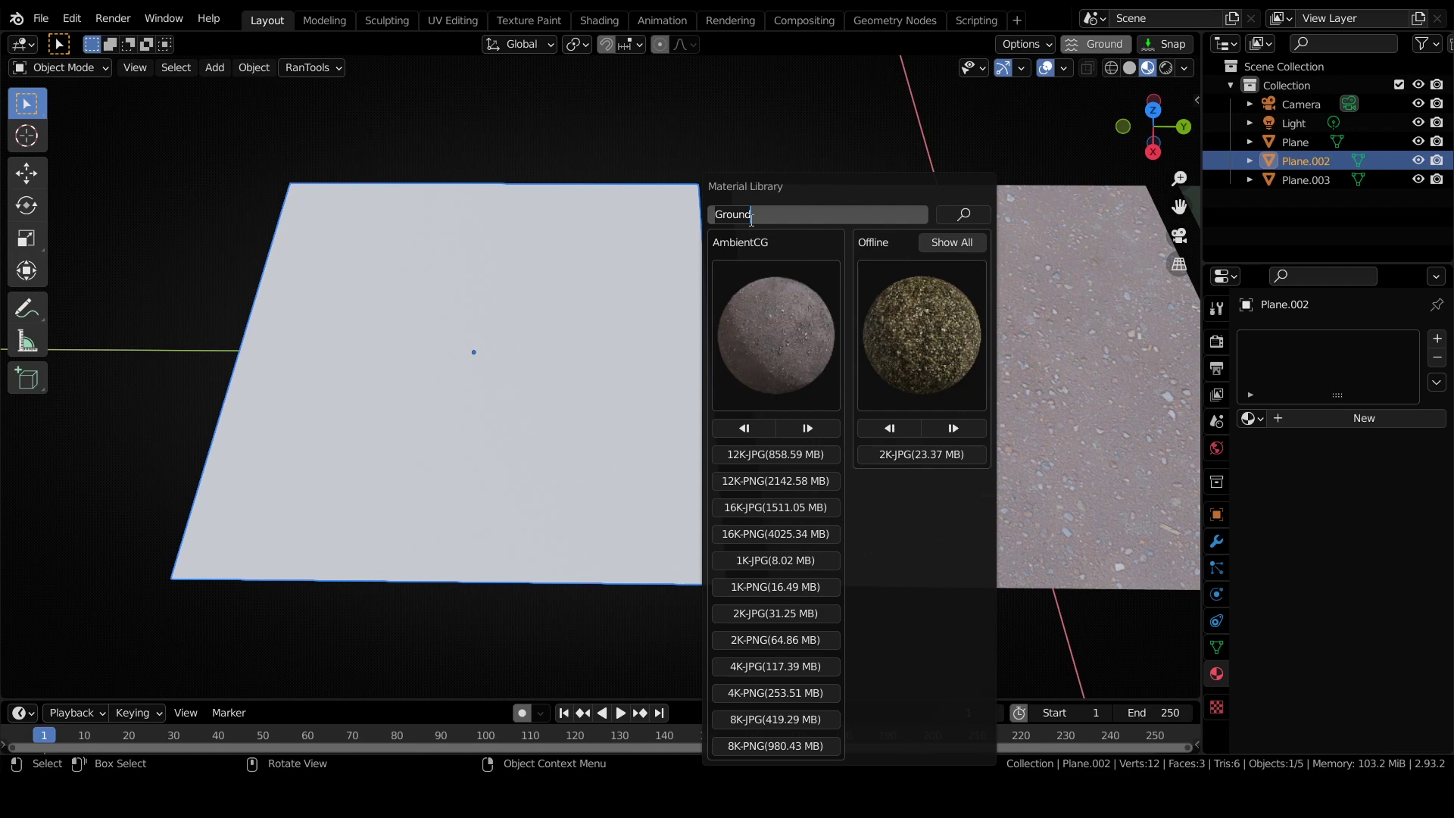
key(ctrl+a)
text(Metal)
key(Return)
Apply the offline MetalPlates007 material to the selected plane as 4K-JPG.
click(913, 321)
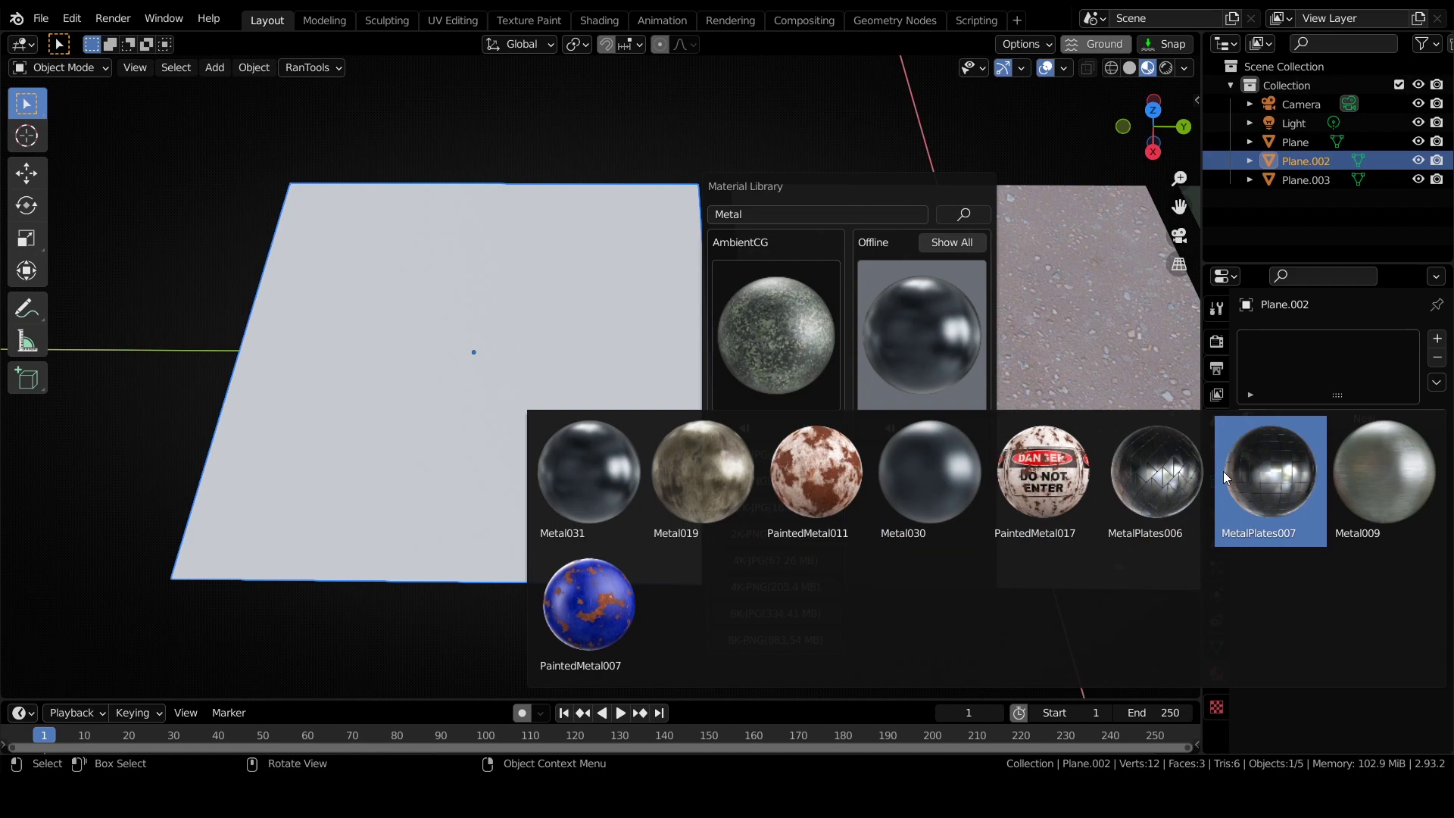
click(1265, 476)
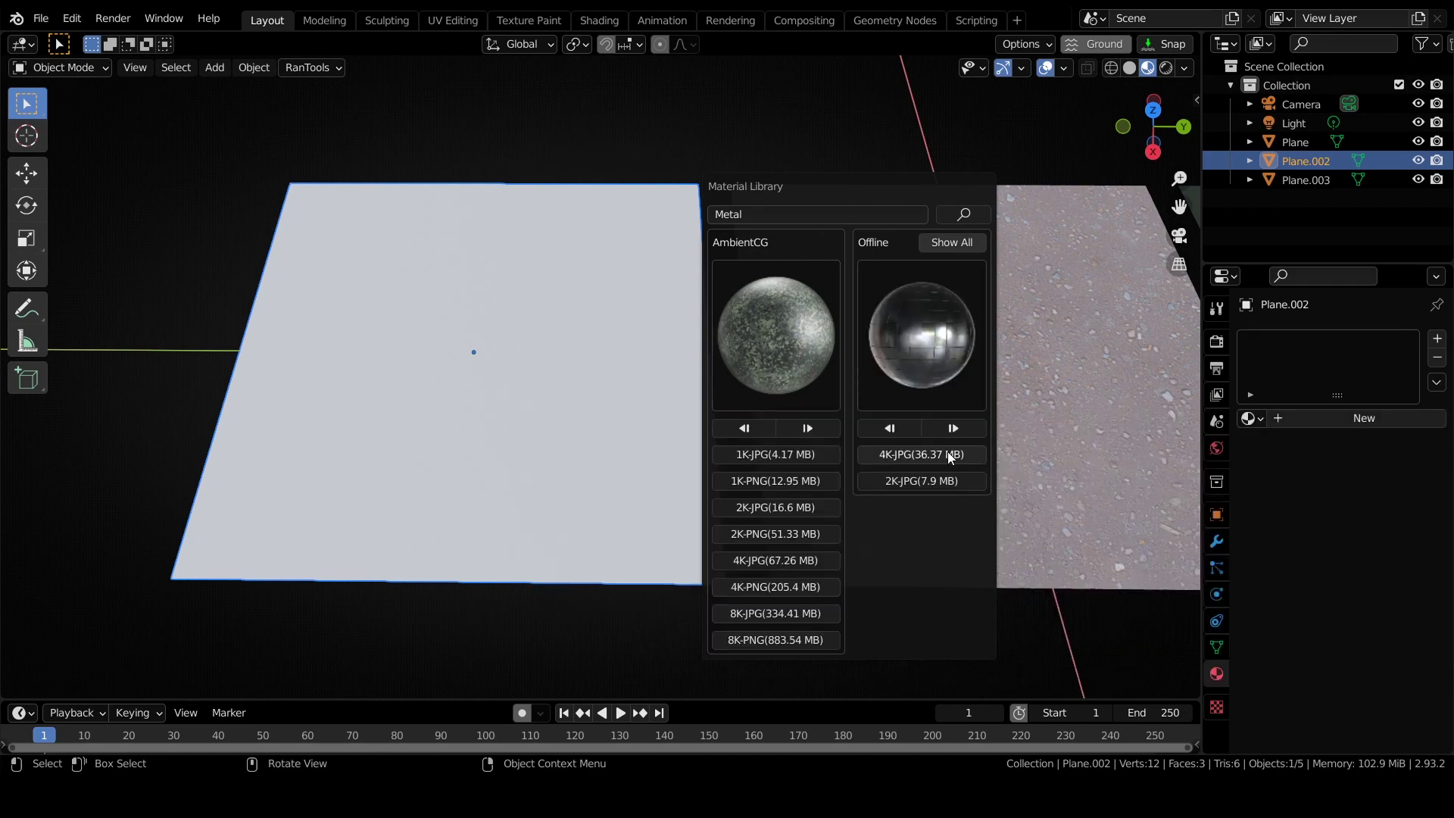
click(919, 454)
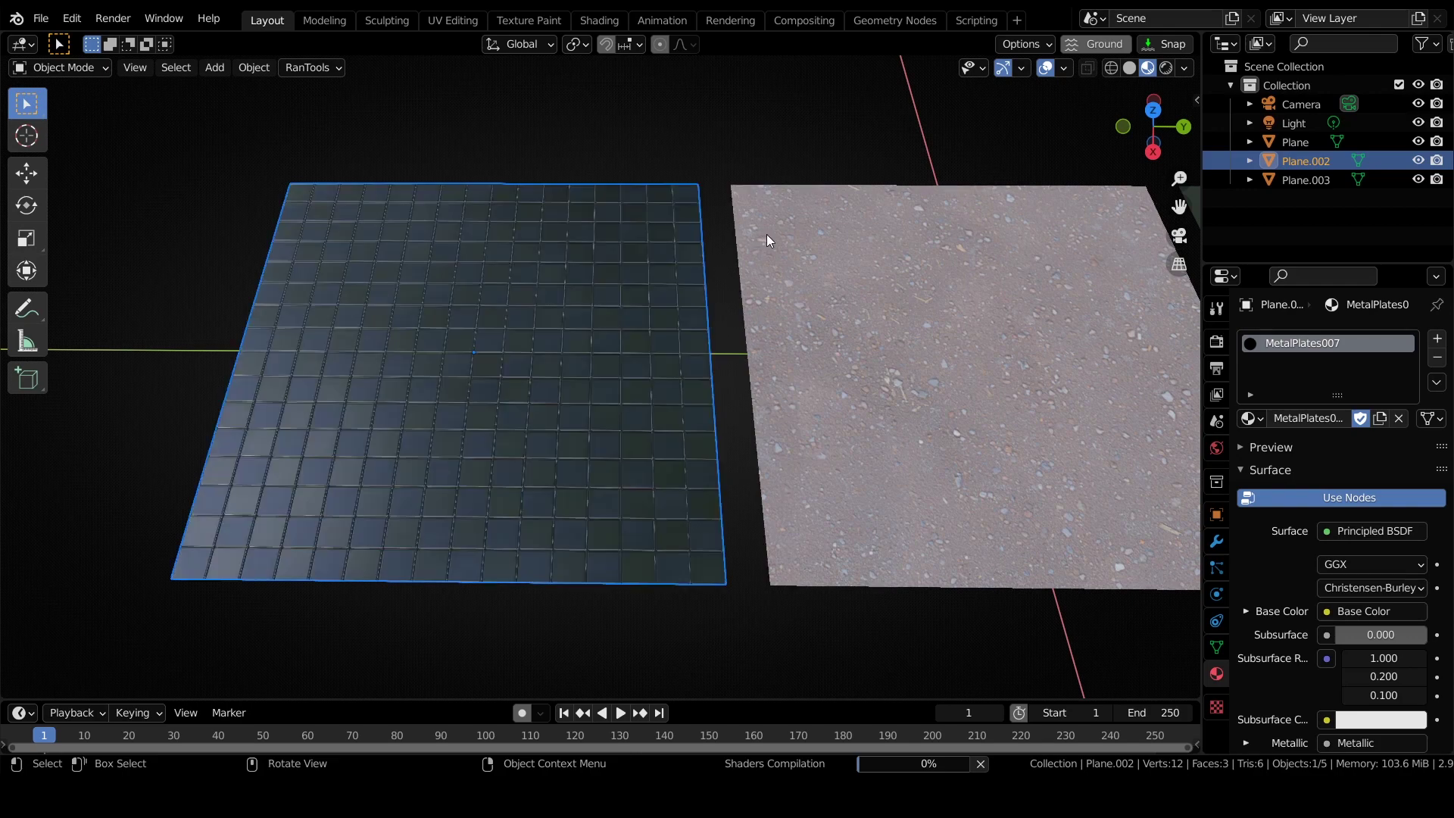
Select the Ground039 plane and switch to the Shading workspace.
mouse_move(801, 258)
middle_down()
mouse_move(795, 312)
mouse_move(522, 232)
middle_up()
scroll(766, 297, up, 2)
click(523, 231)
click(605, 20)
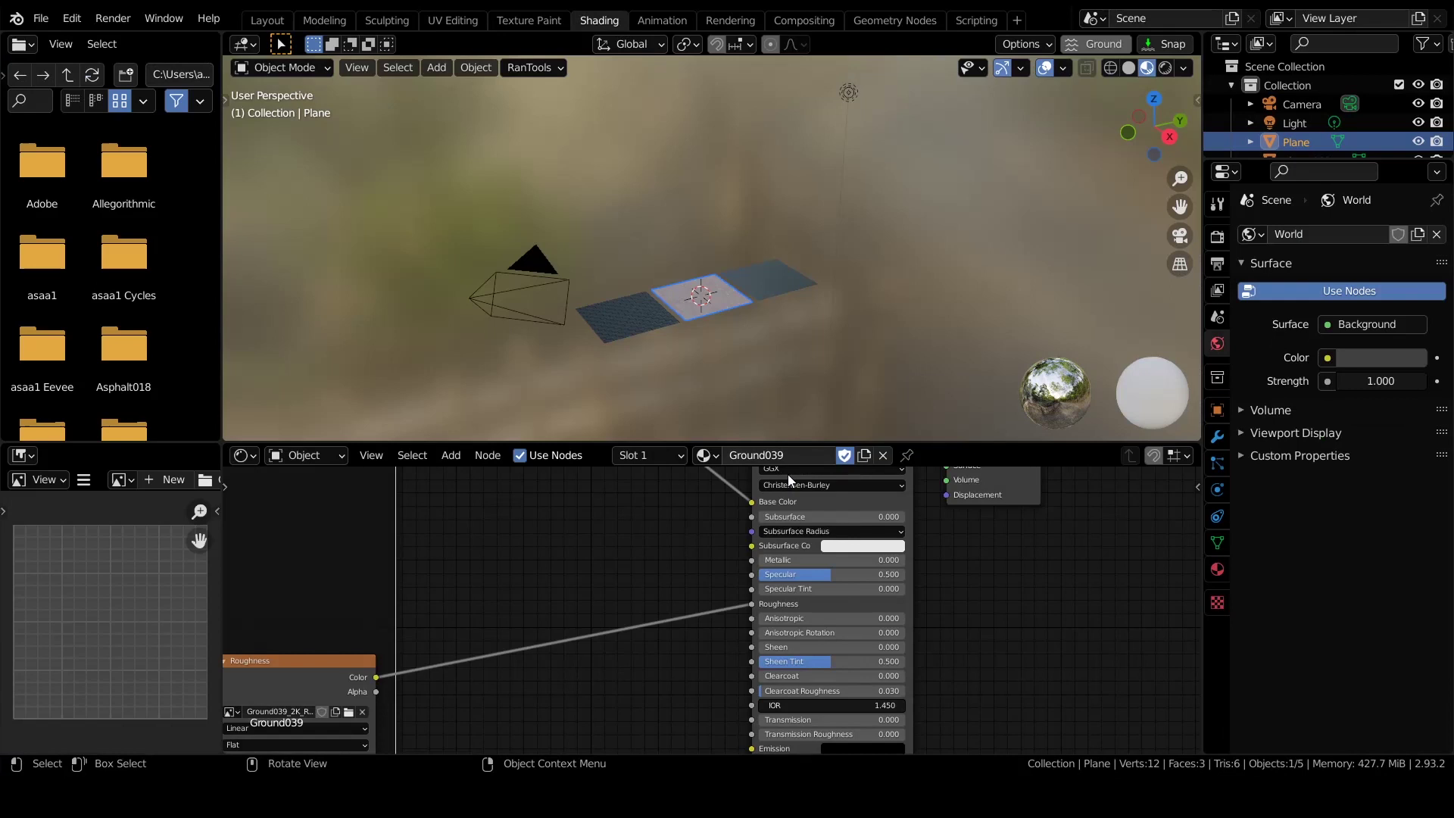
Mix the Grass001 material with the ground plane's Principled BSDF, using a Noise Texture as the mask.
scroll(809, 522, up, 2)
scroll(724, 287, up, 5)
shift+middle_drag(749, 311, 790, 146)
middle_drag(736, 522, 730, 562)
scroll(770, 231, up, 3)
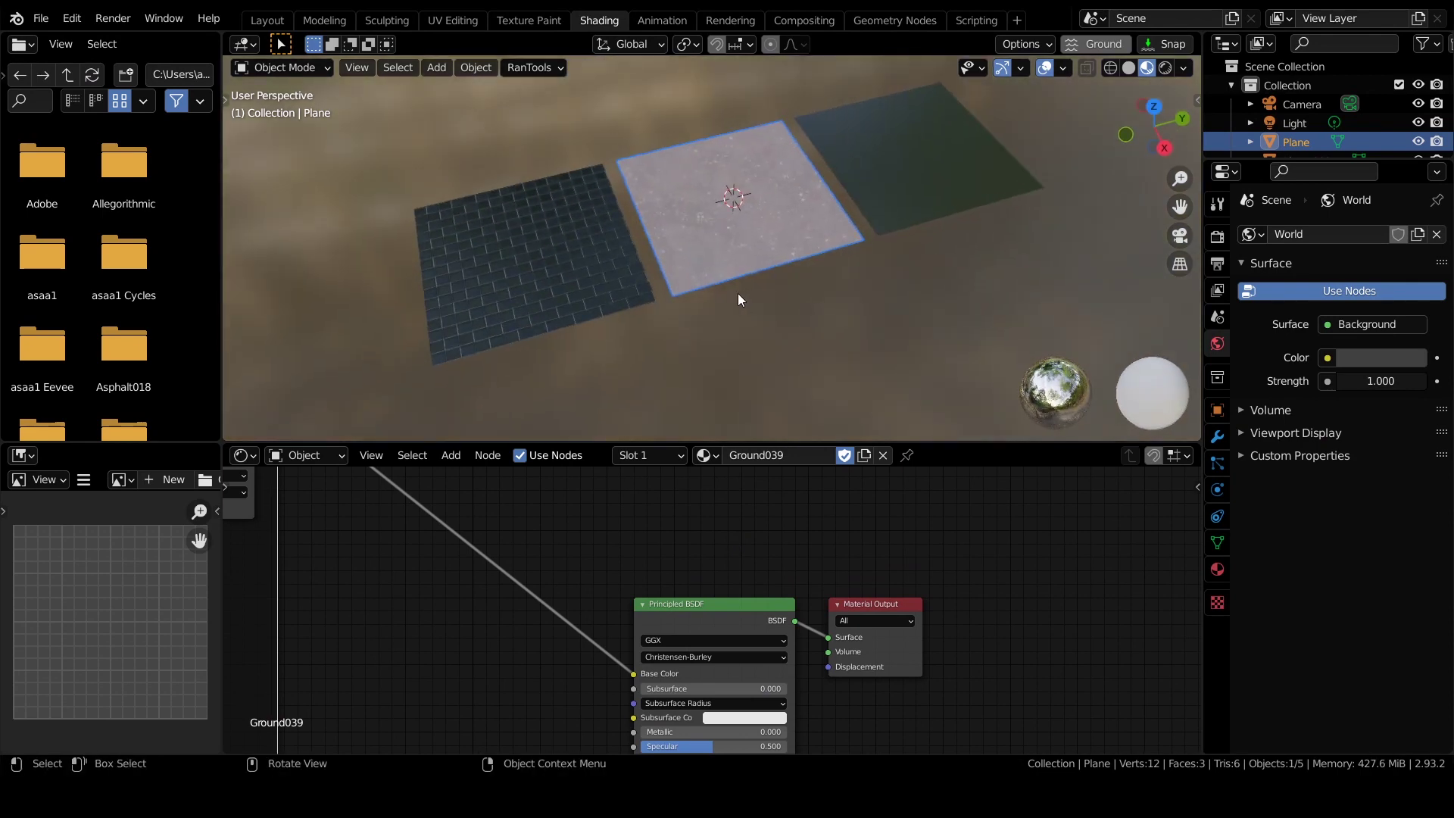
middle_drag(737, 294, 744, 417)
click(707, 598)
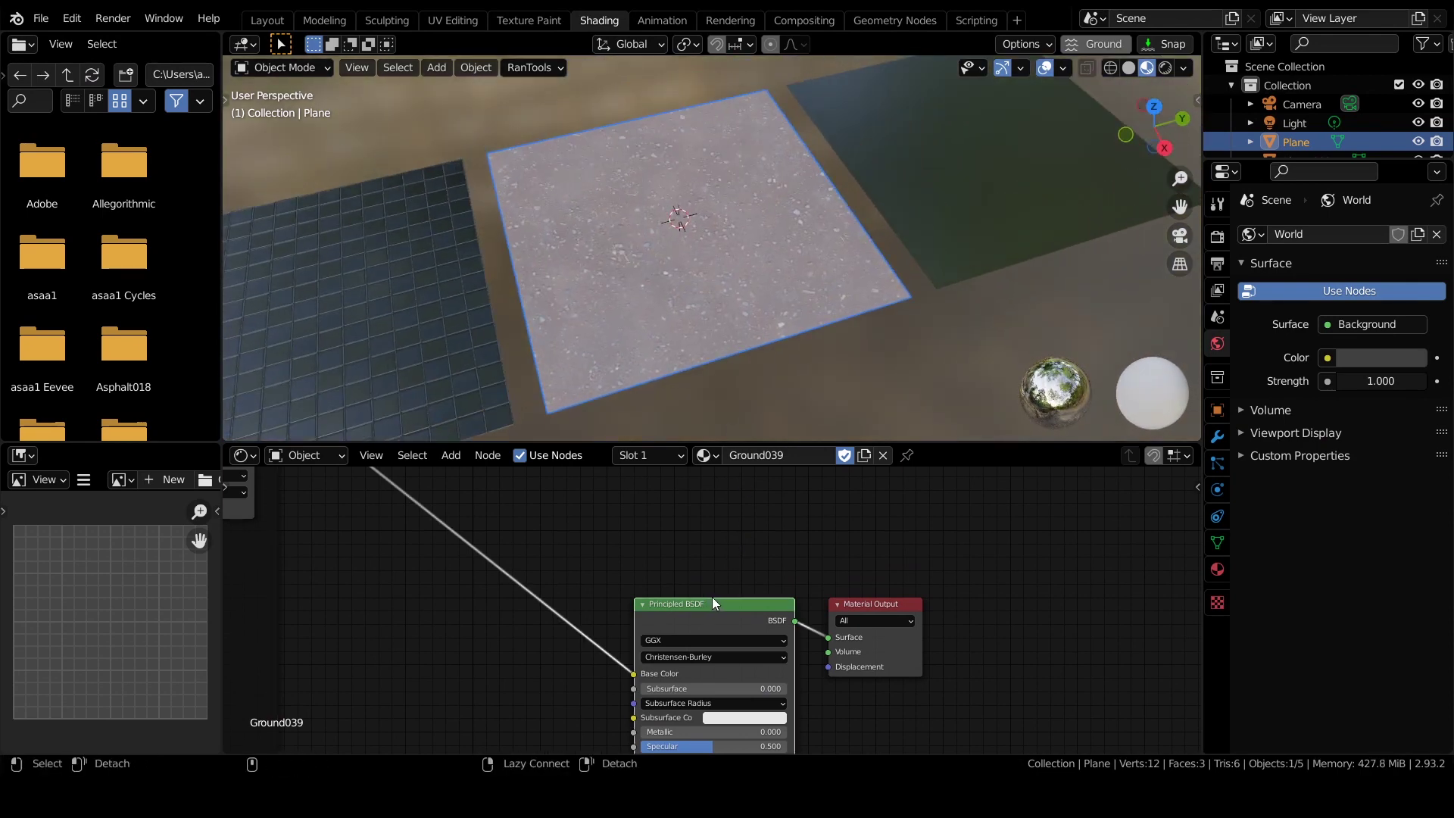
key(alt+m)
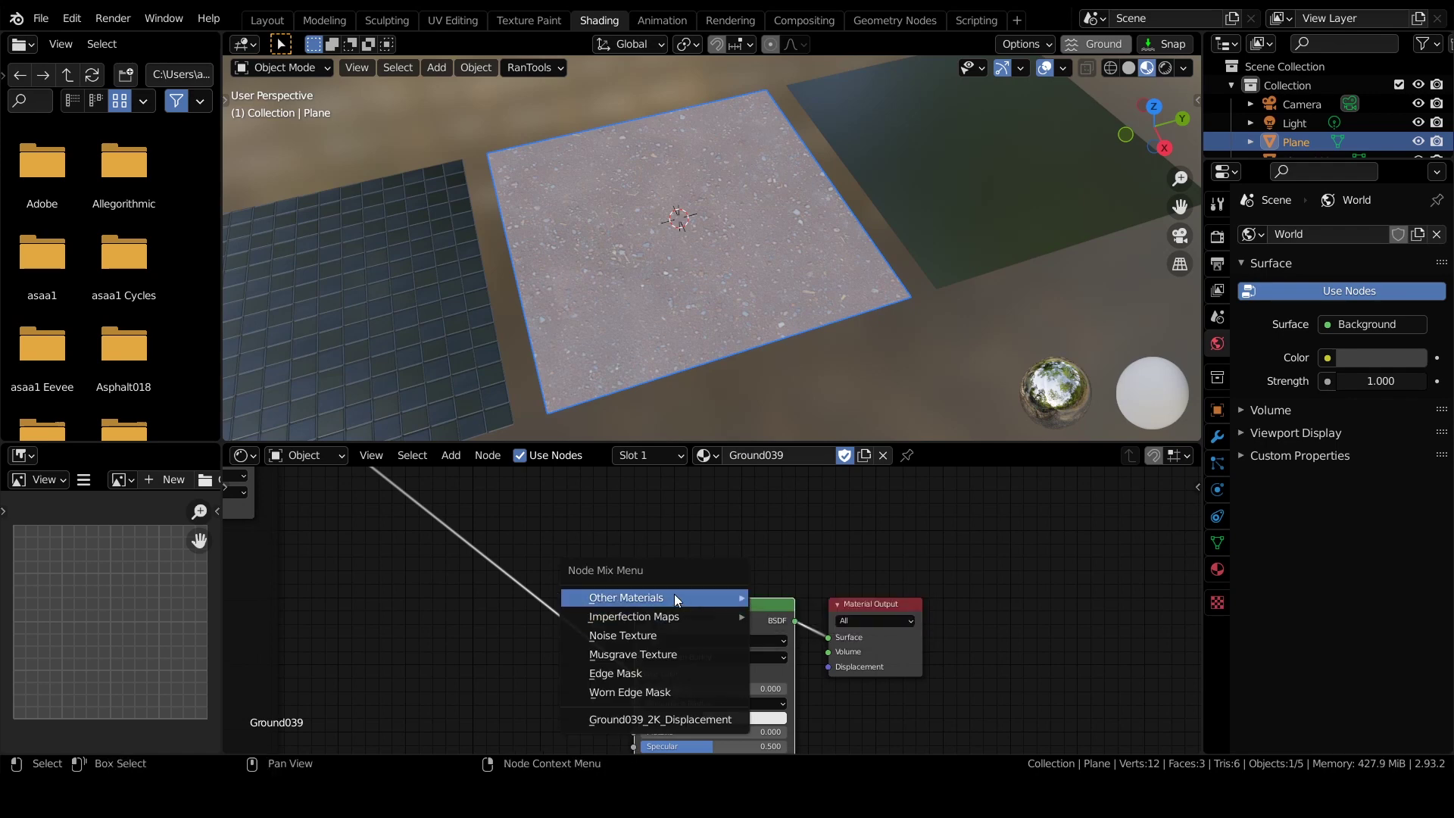
mouse_move(674, 597)
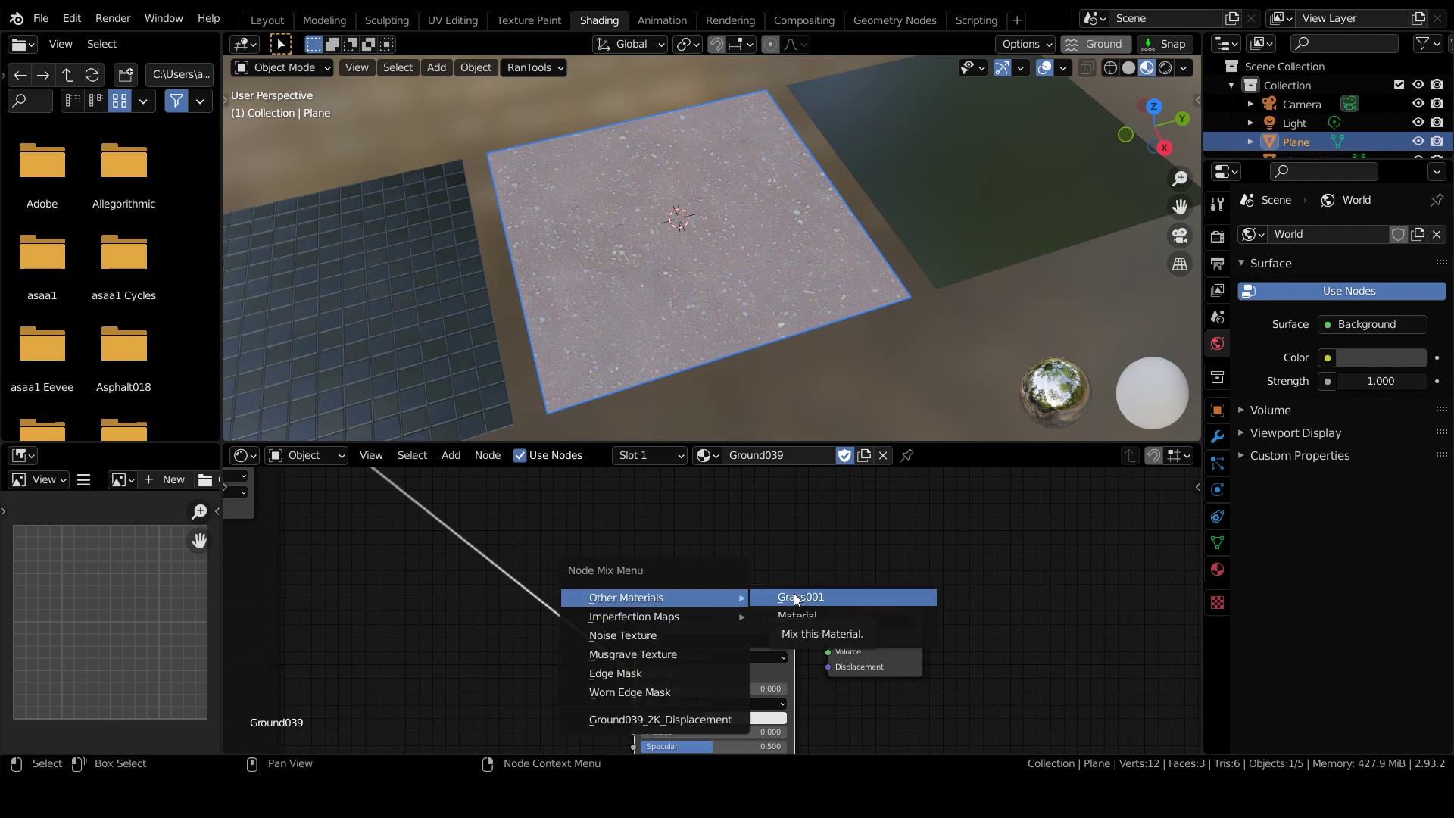
click(804, 596)
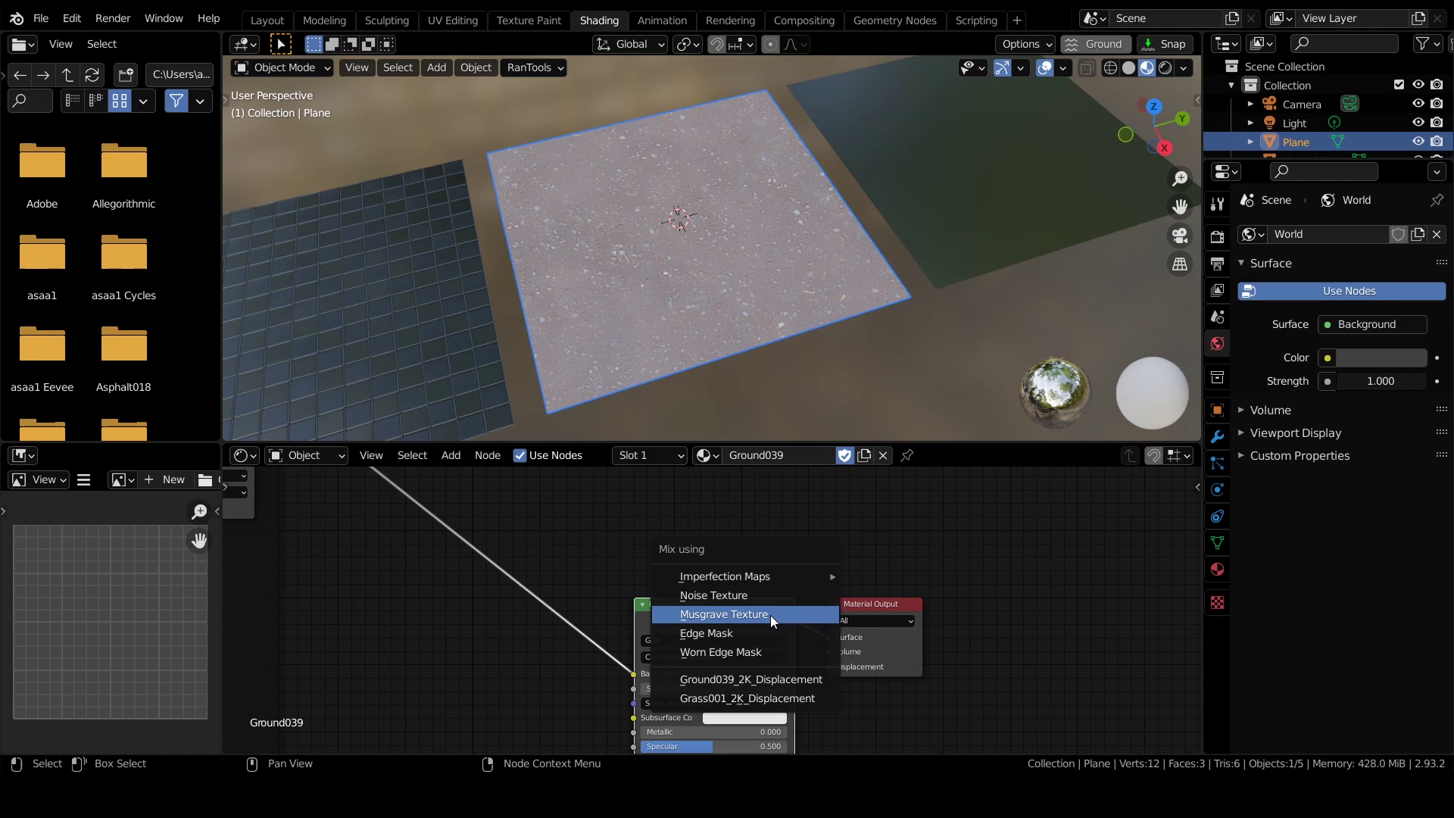
click(737, 596)
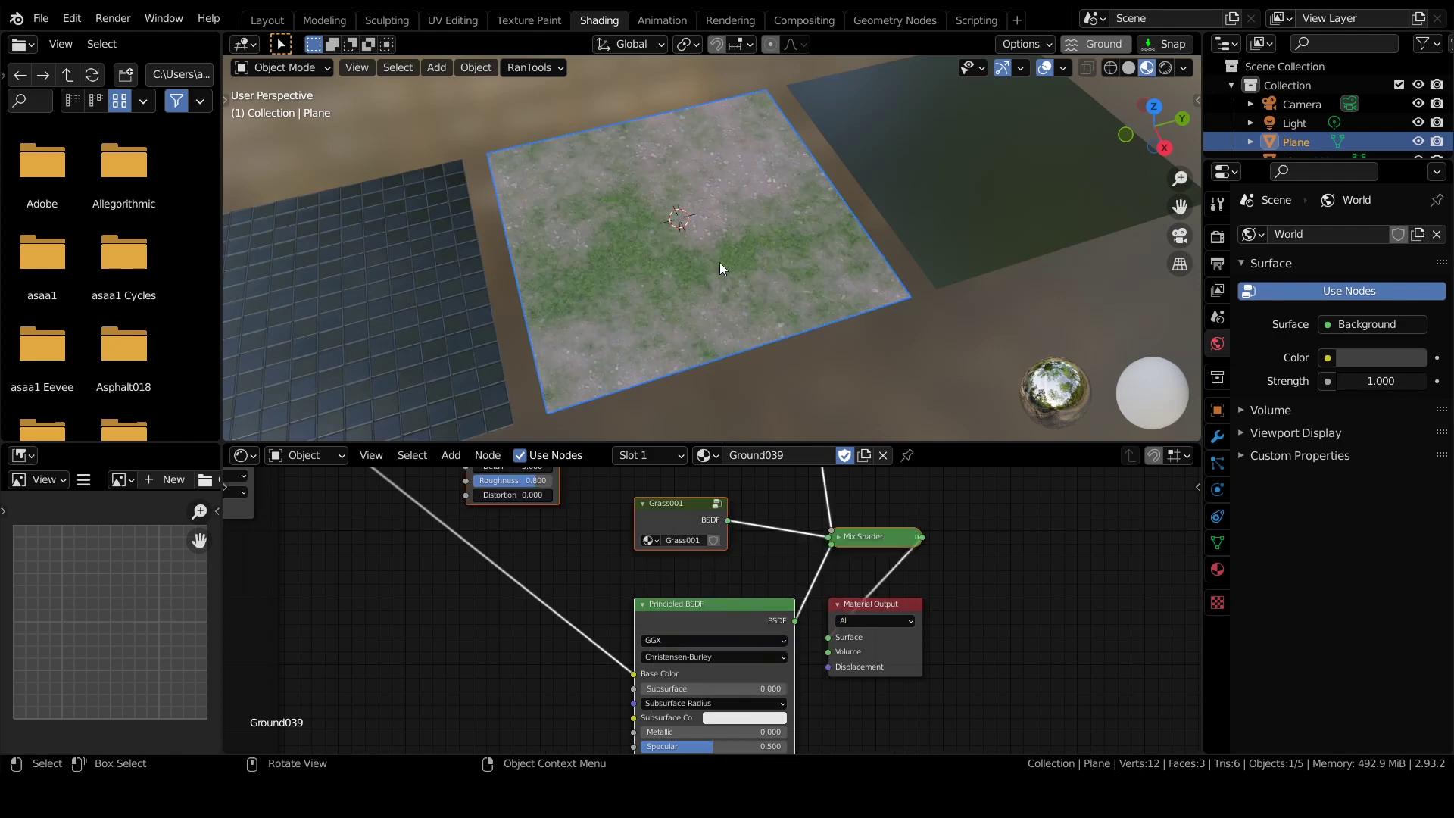
Set the scale of the Noise Texture that blends grass and ground to 1.280.
scroll(719, 262, up, 6)
middle_drag(705, 490, 765, 641)
scroll(760, 567, up, 1)
scroll(781, 309, down, 2)
scroll(780, 309, up, 3)
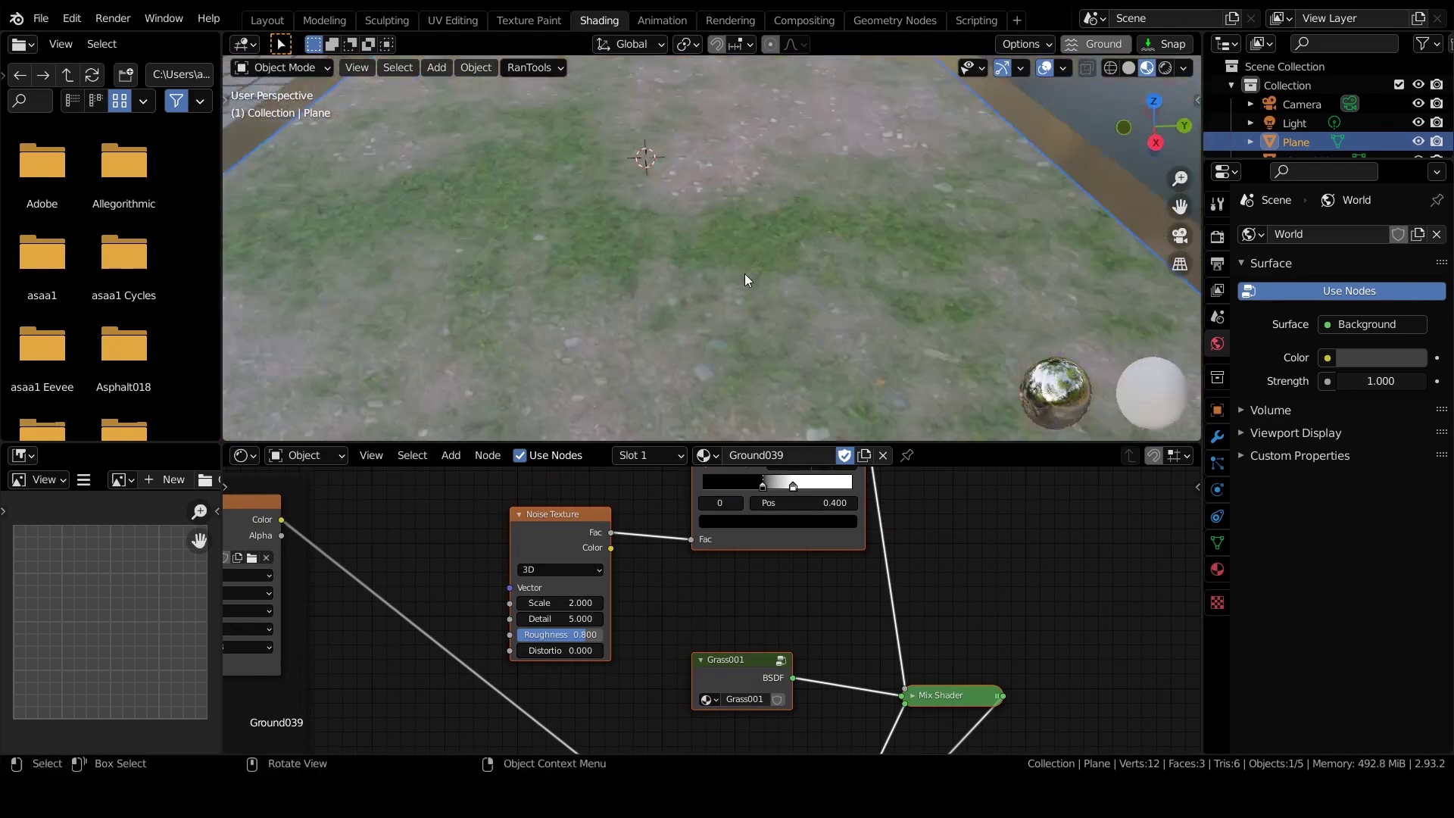
scroll(593, 632, up, 2)
drag(528, 667, 478, 667)
Move the black stop of the noise mask's color ramp to position 0.494.
middle_drag(842, 535, 835, 587)
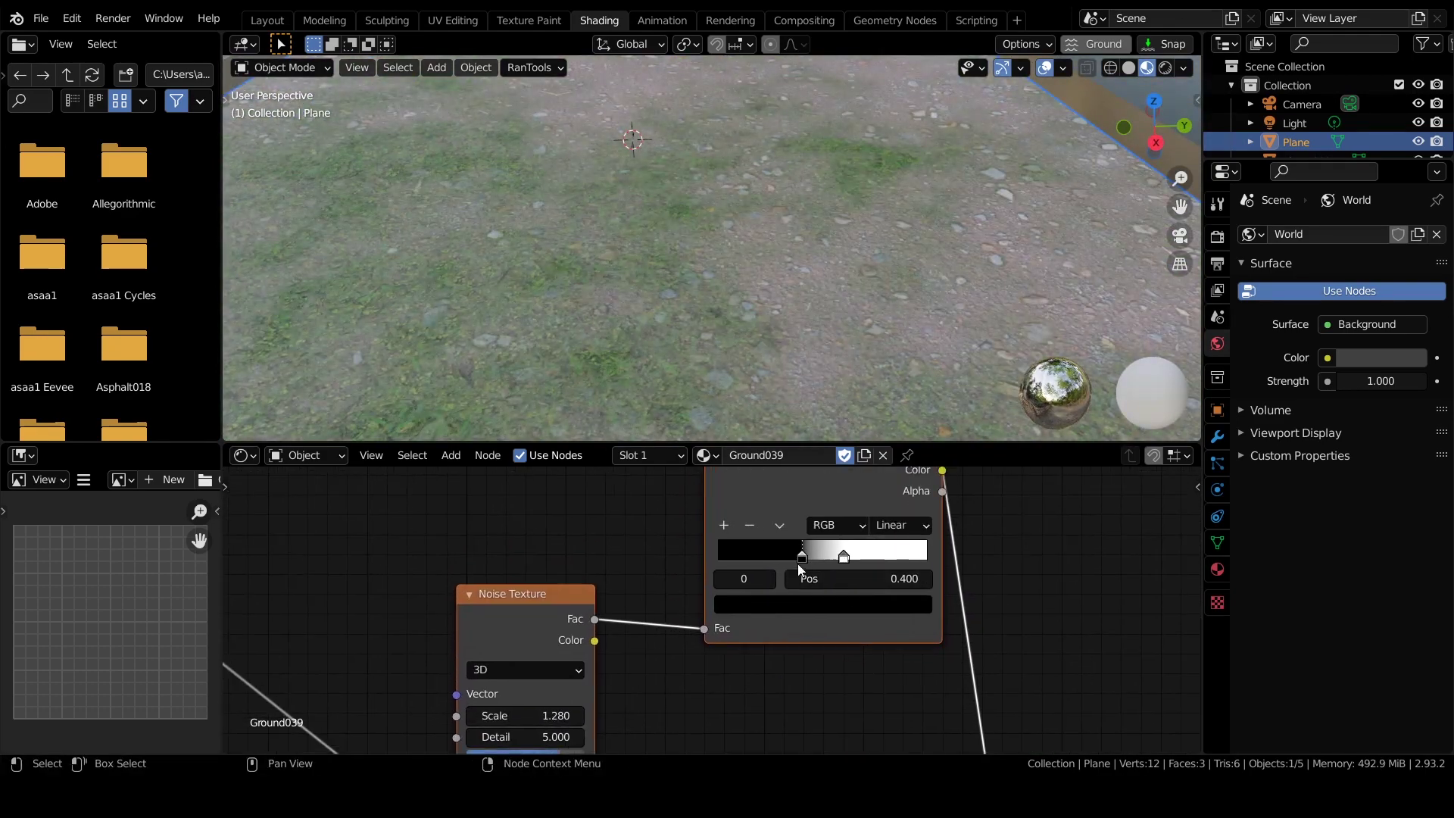
drag(800, 567, 830, 556)
scroll(722, 257, down, 5)
Mix the SurfaceImperfections008_2K_var1 imperfection map with the Roughness texture of the MetalPlates007 plane.
middle_drag(597, 244, 438, 157)
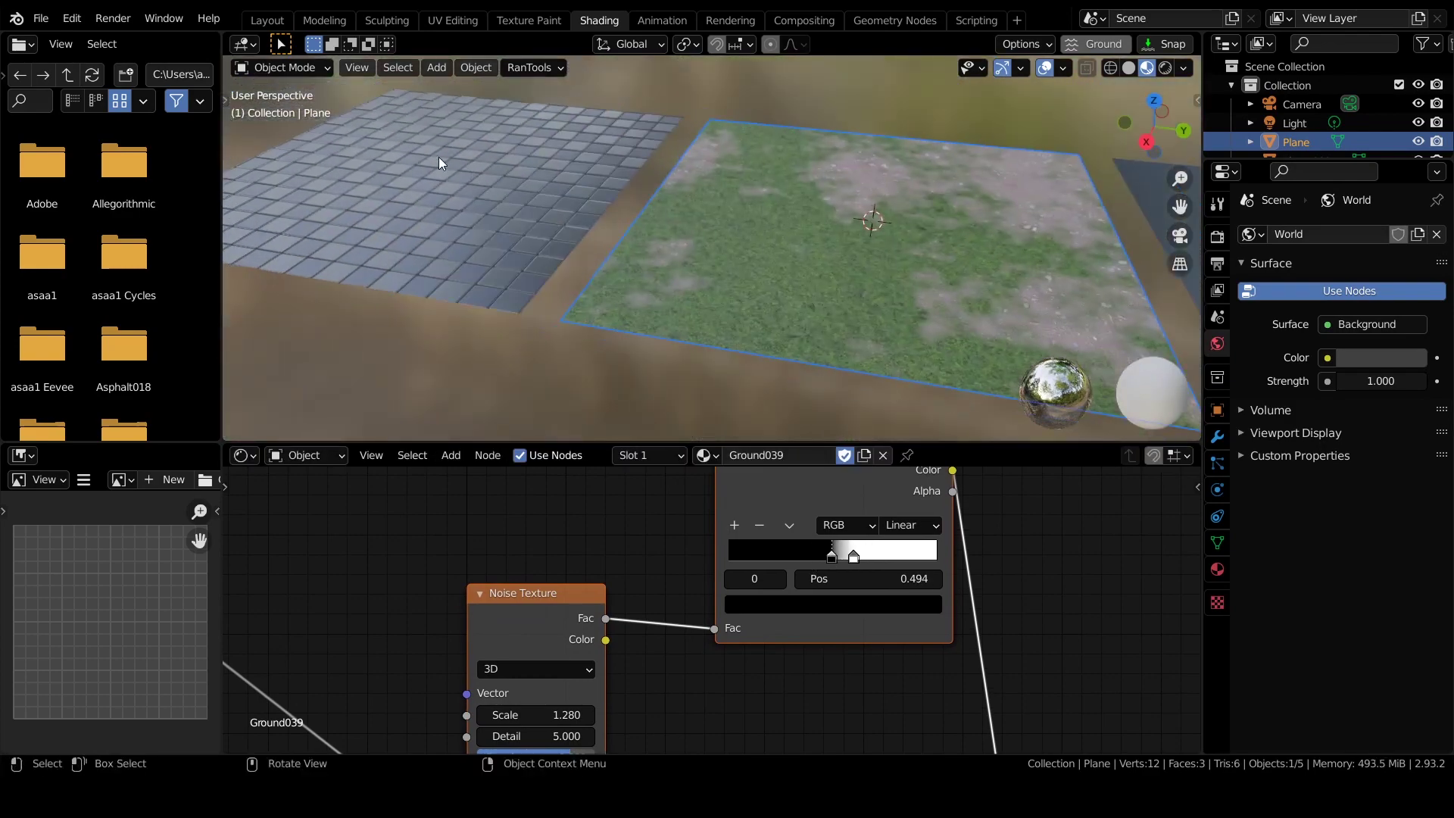
click(439, 157)
key(Home)
middle_drag(697, 598, 726, 469)
middle_drag(686, 565, 709, 485)
middle_drag(597, 606, 608, 559)
click(564, 635)
scroll(614, 613, up, 5)
middle_drag(519, 638, 593, 647)
scroll(582, 652, up, 3)
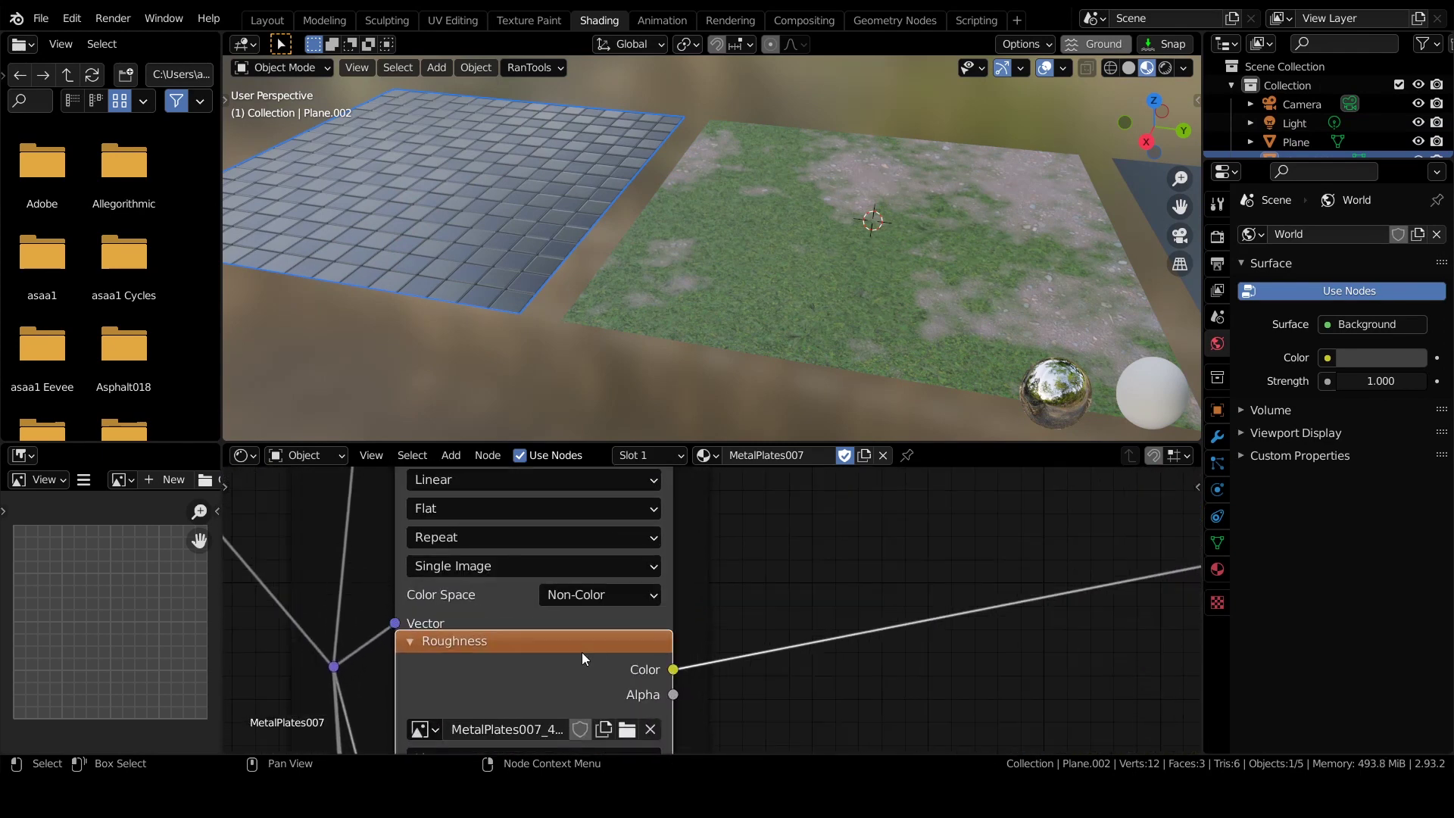
shift+right_click(583, 653)
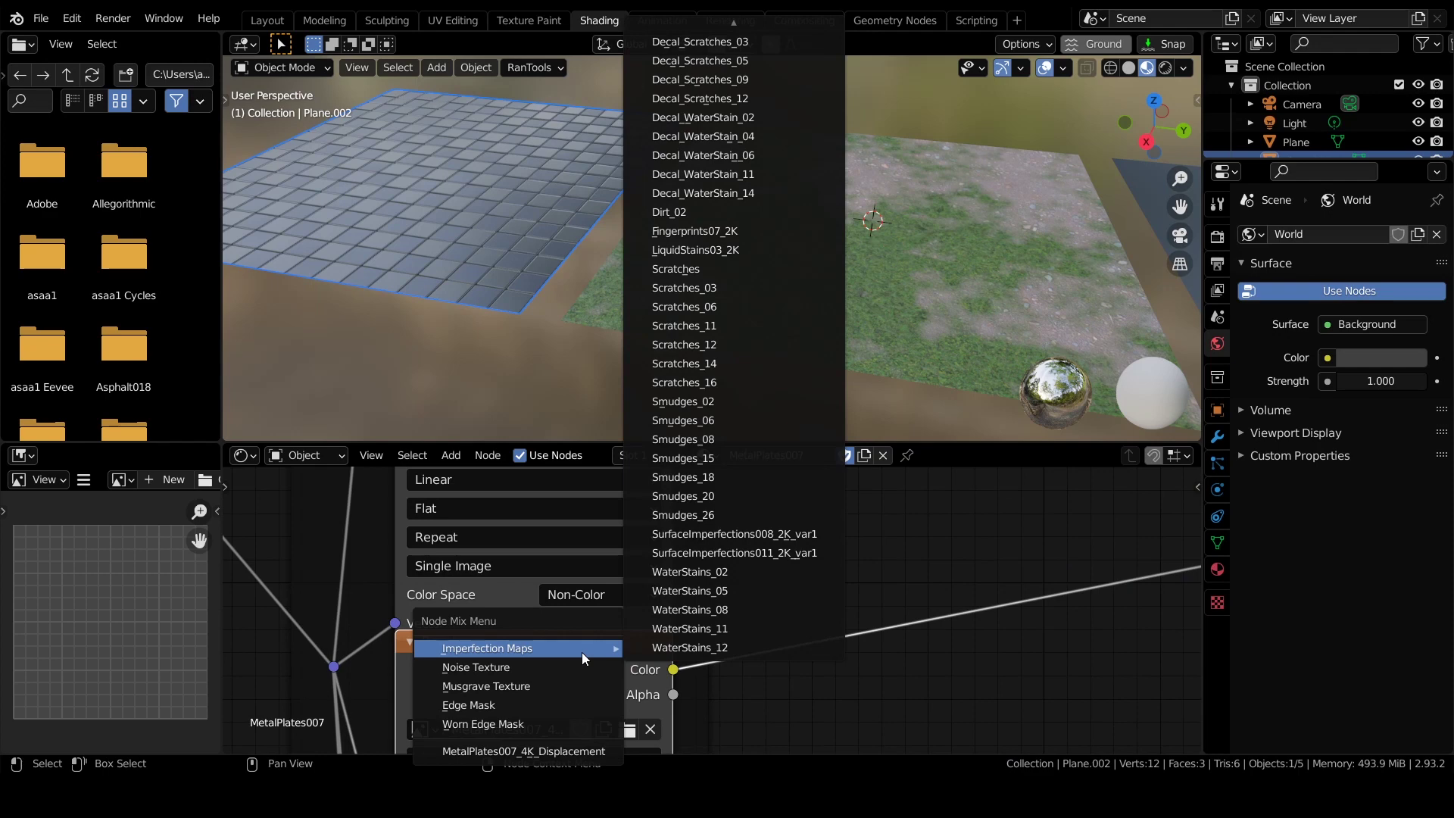
click(700, 533)
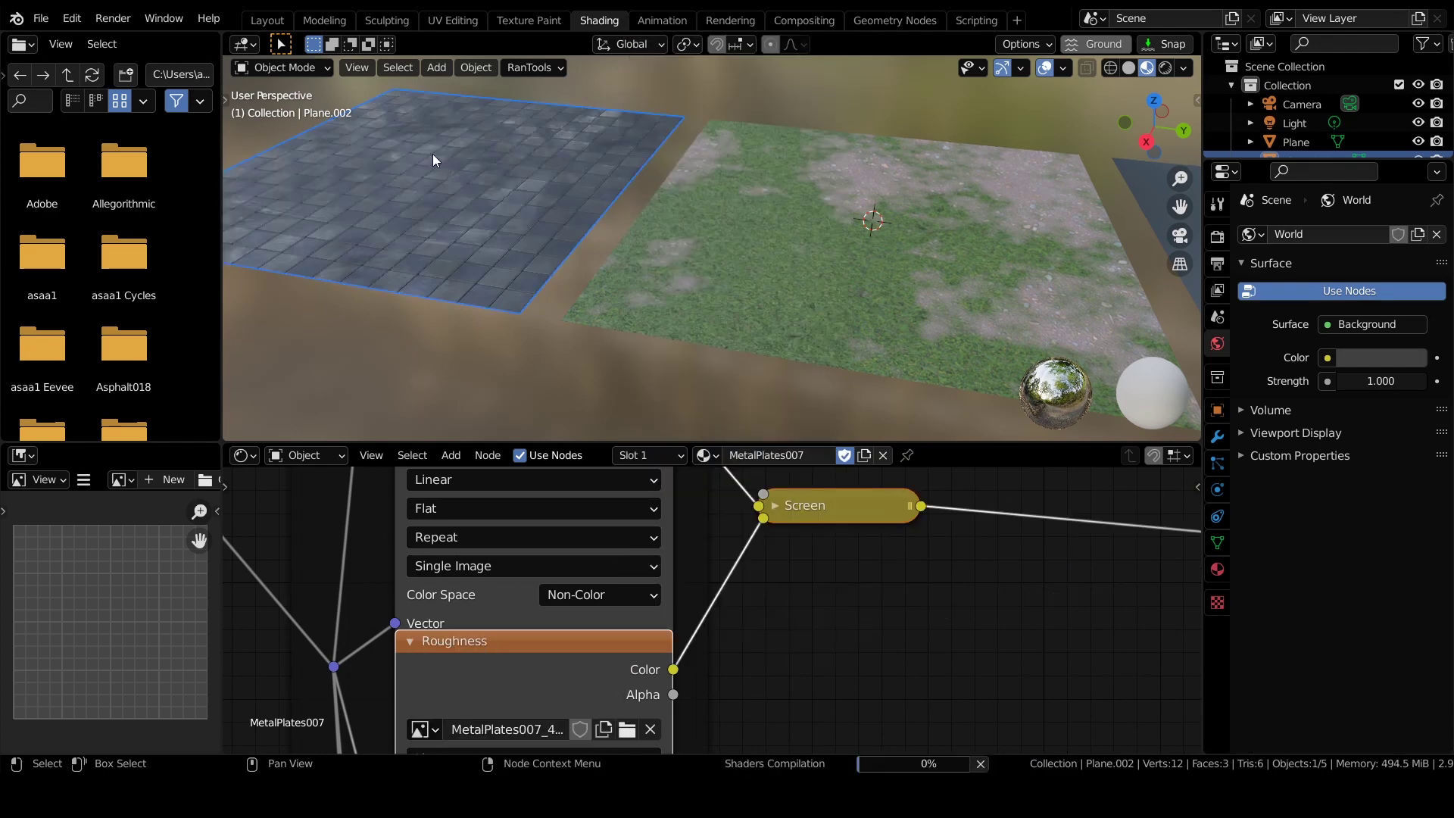
Plug the Scratches imperfection map into the Roughness input of the Principled BSDF on the dark third plane.
scroll(739, 255, up, 4)
mouse_move(712, 169)
middle_down()
mouse_move(740, 255)
mouse_move(867, 269)
mouse_move(749, 179)
mouse_move(865, 252)
mouse_move(738, 251)
mouse_move(807, 218)
mouse_move(674, 186)
middle_up()
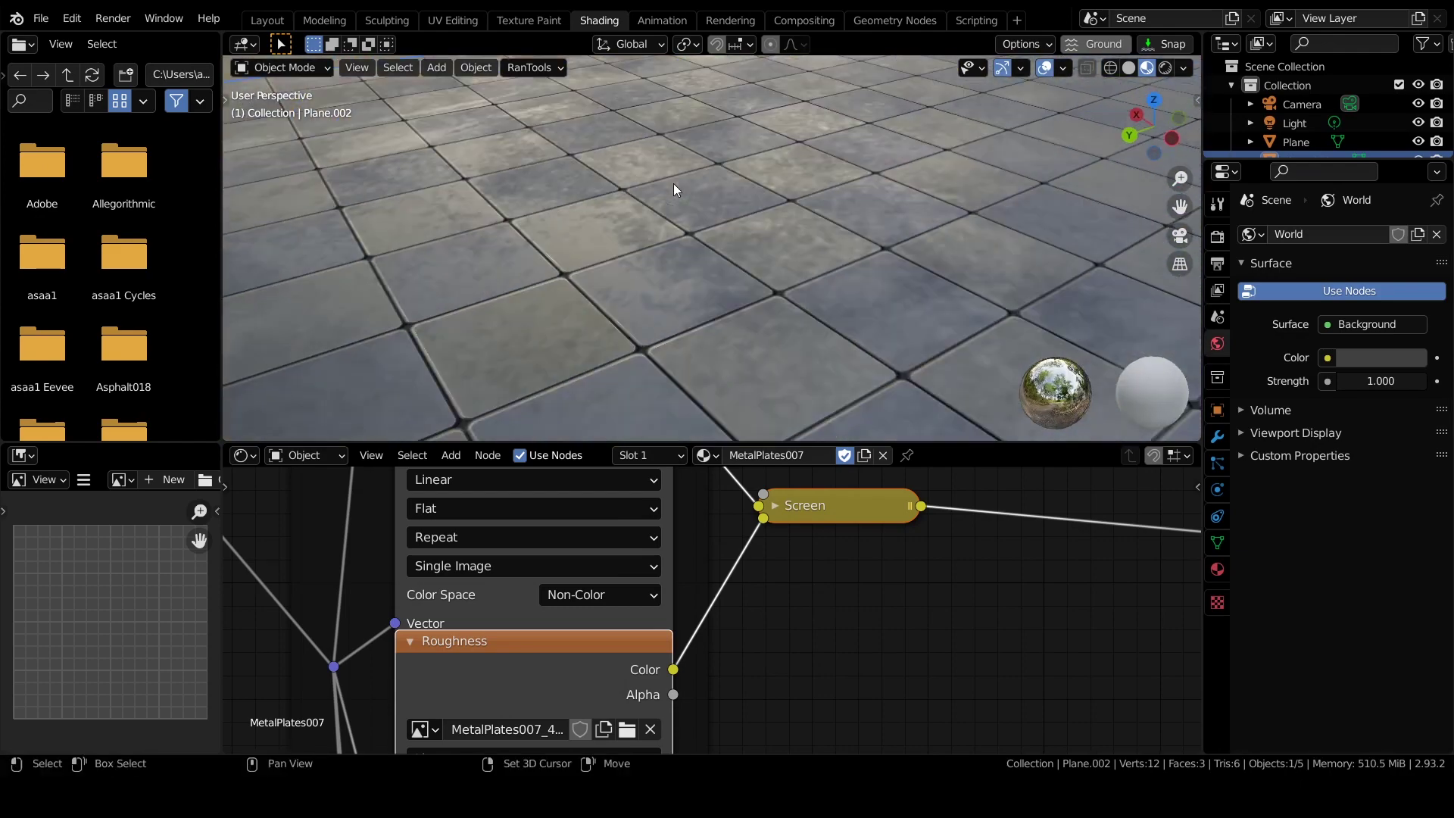
middle_drag(709, 523, 819, 649)
scroll(846, 651, down, 3)
scroll(897, 246, down, 6)
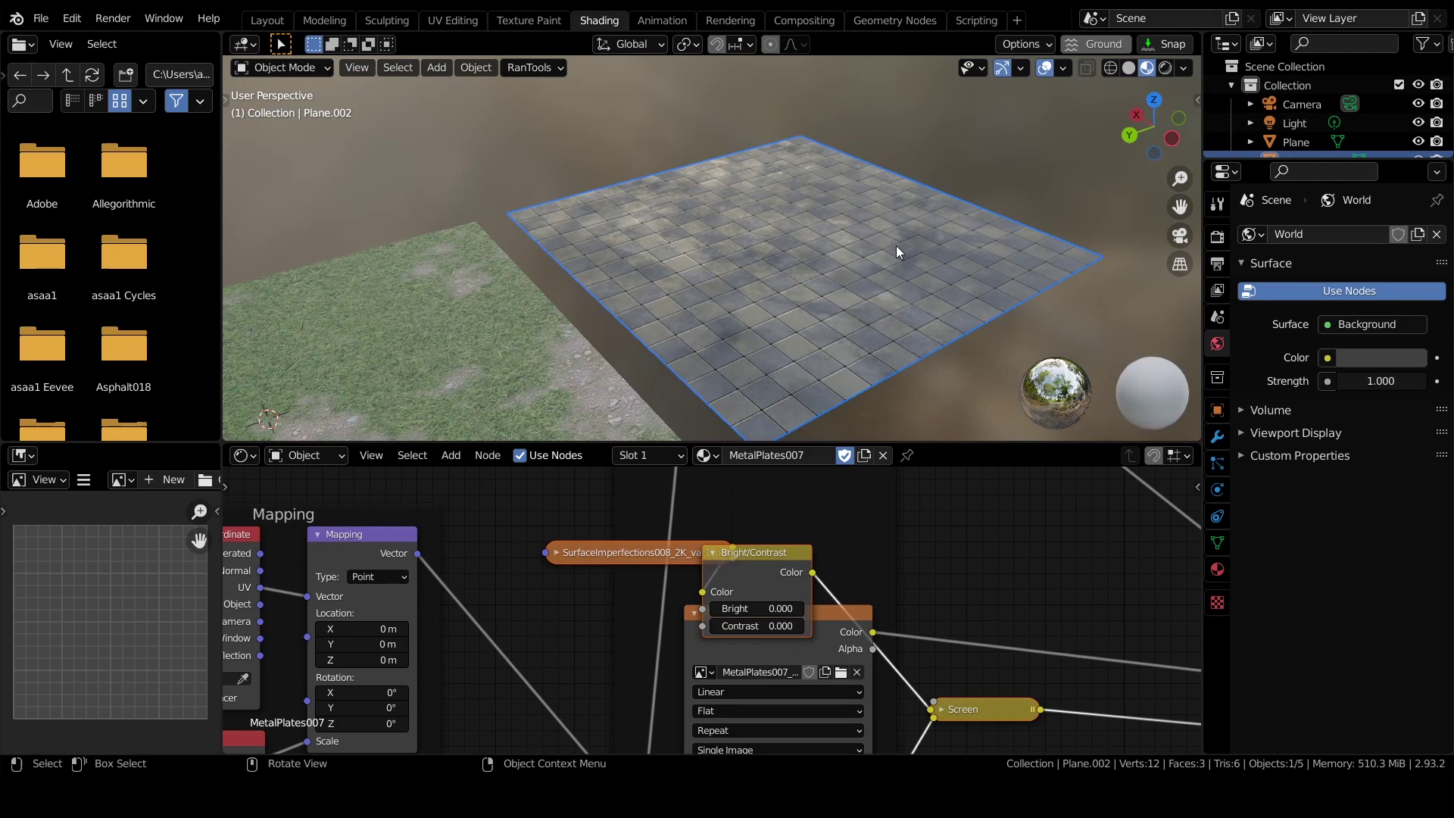
middle_drag(860, 218, 729, 241)
click(729, 241)
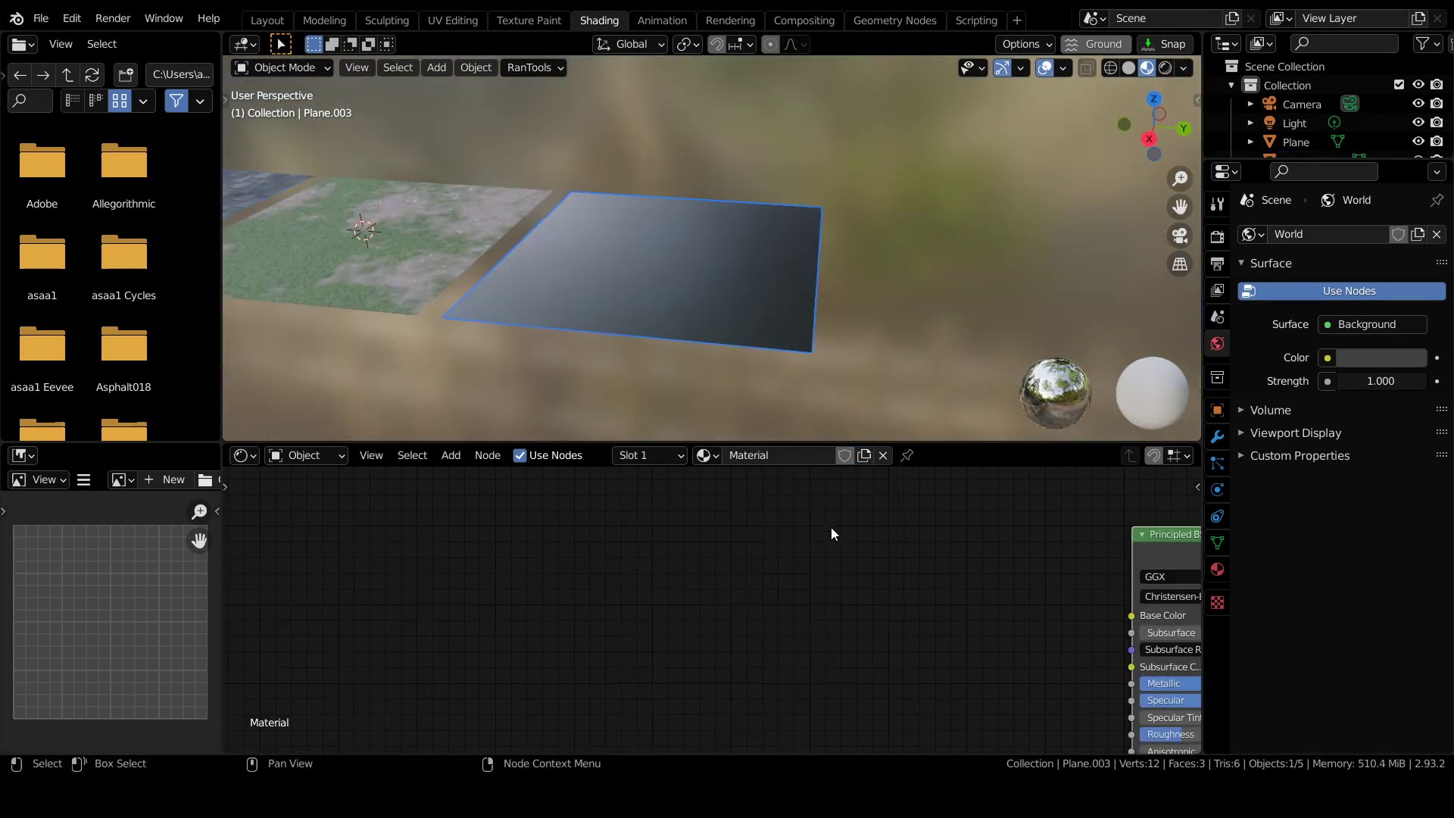
middle_drag(821, 519, 666, 558)
click(675, 562)
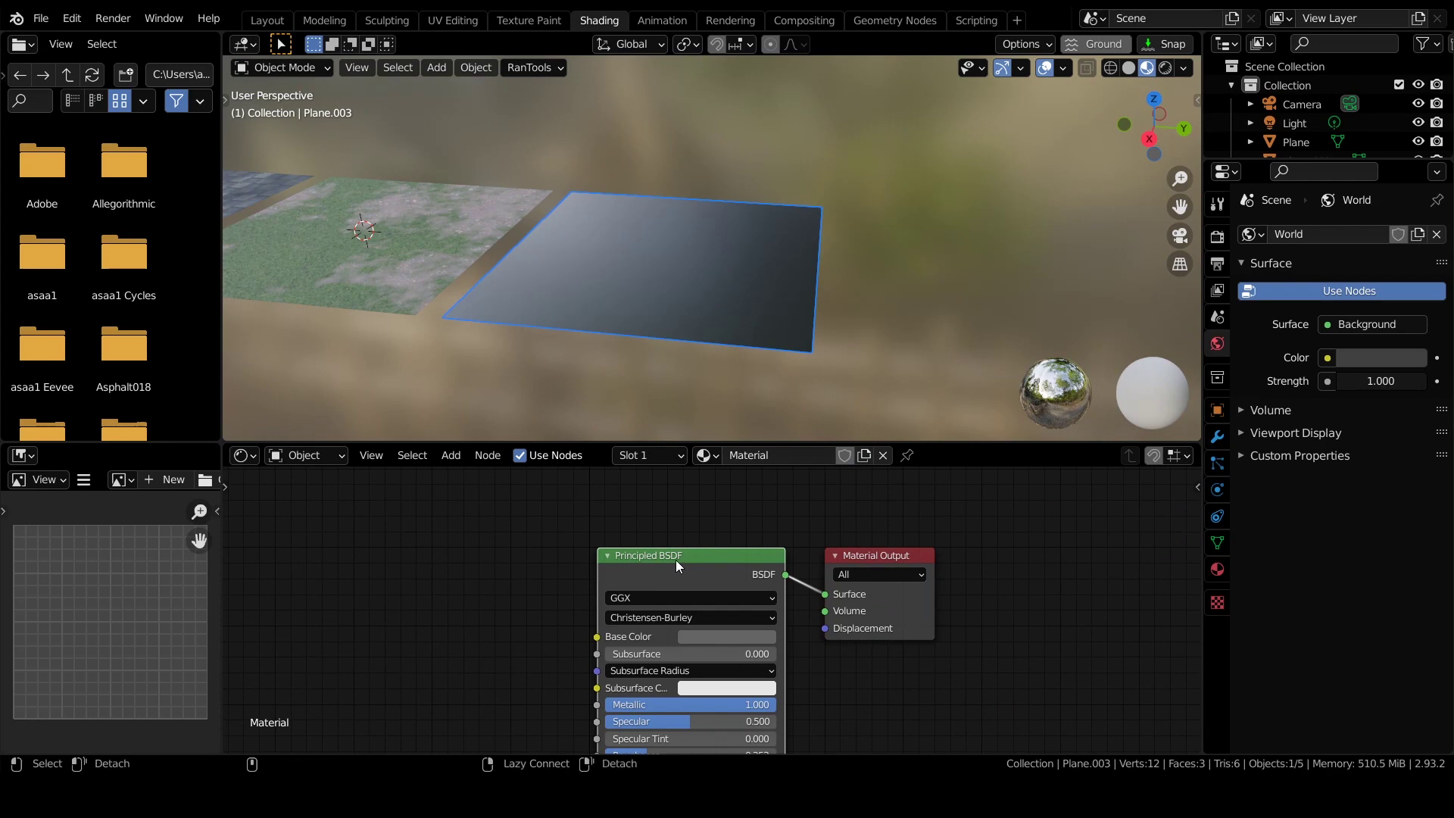
key(alt+m)
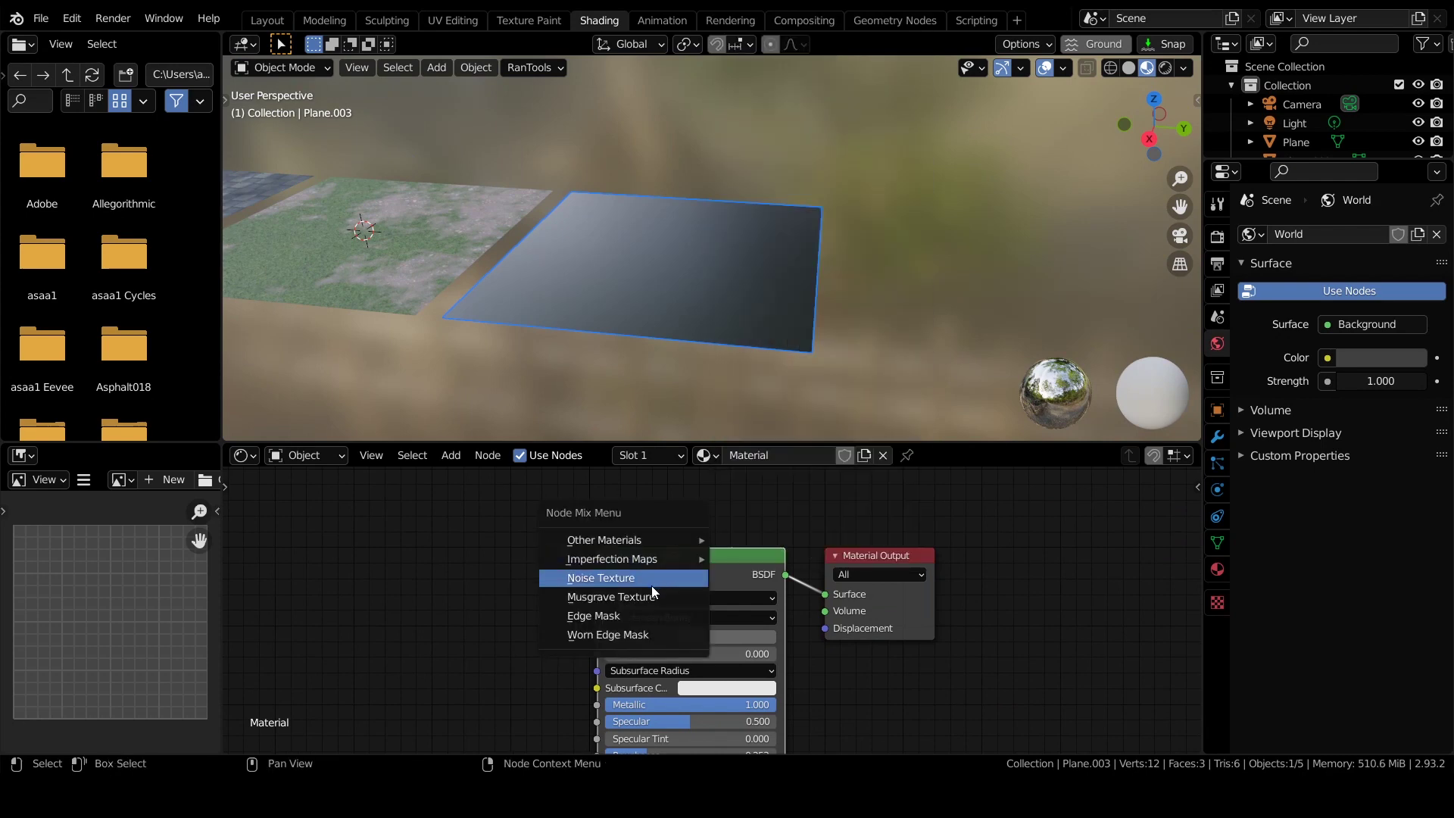
mouse_move(640, 560)
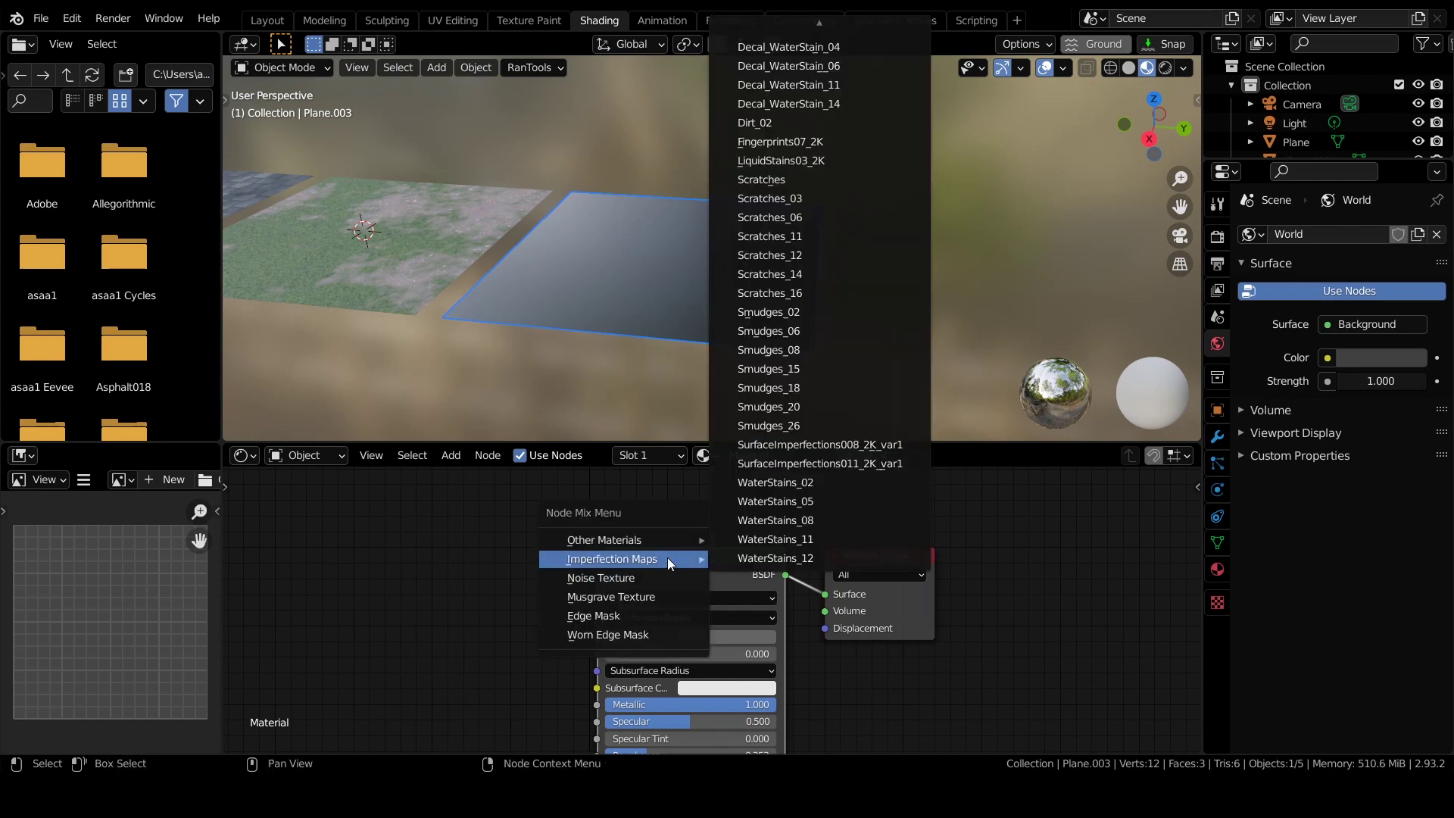
alt+shift+click(783, 181)
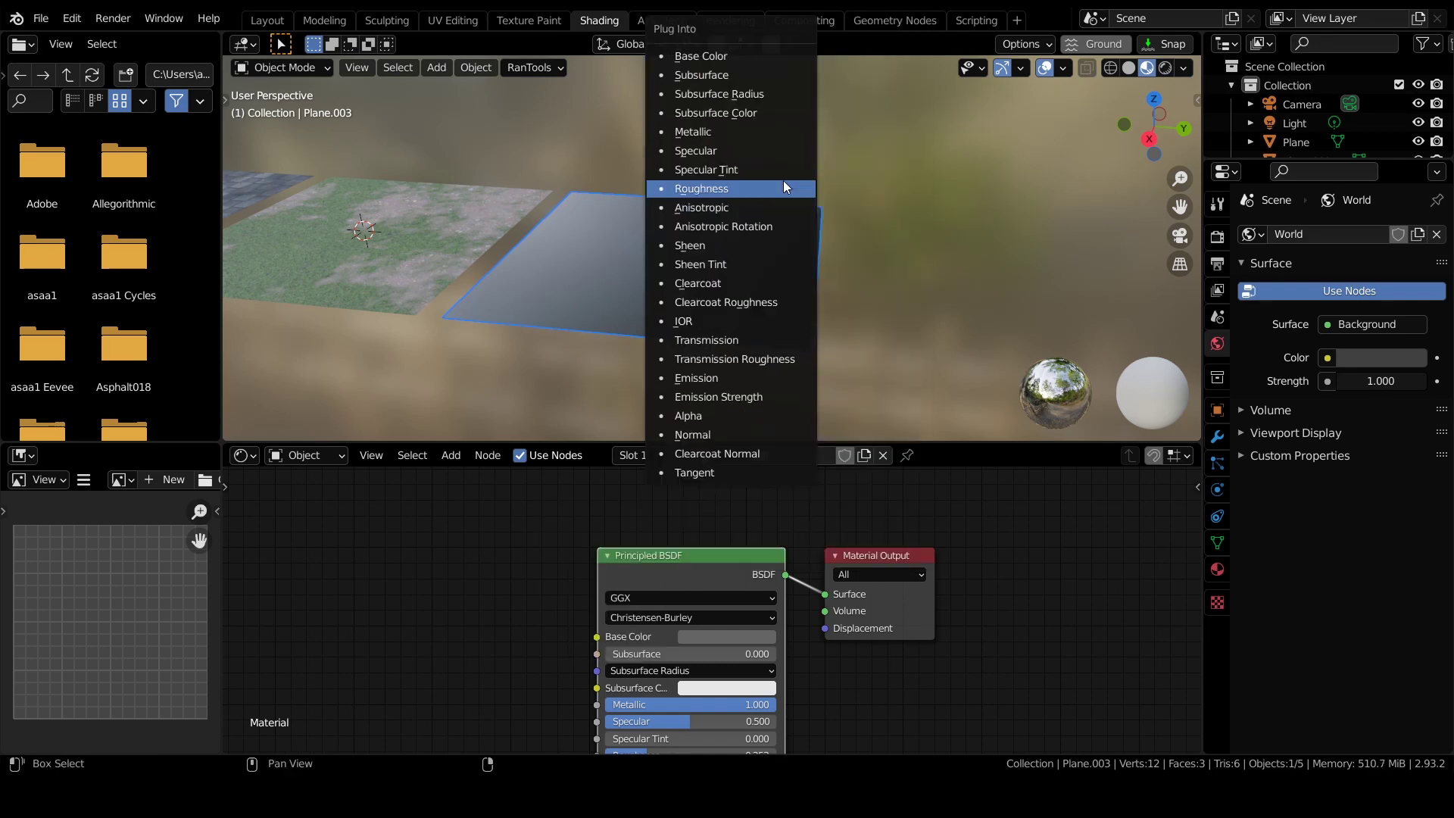
click(705, 191)
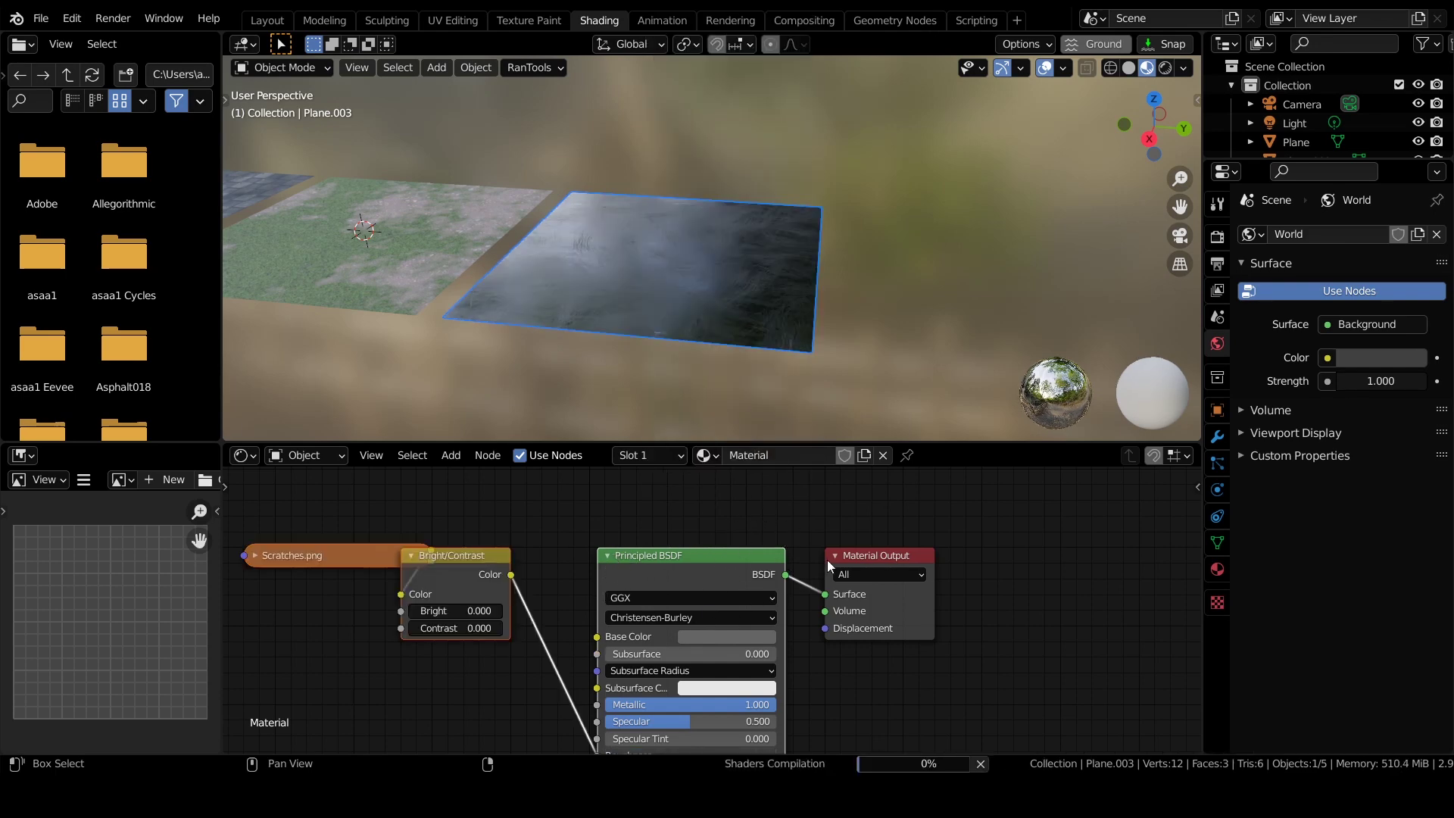
middle_drag(696, 652, 791, 549)
scroll(677, 653, up, 1)
scroll(724, 194, up, 4)
middle_drag(738, 194, 813, 288)
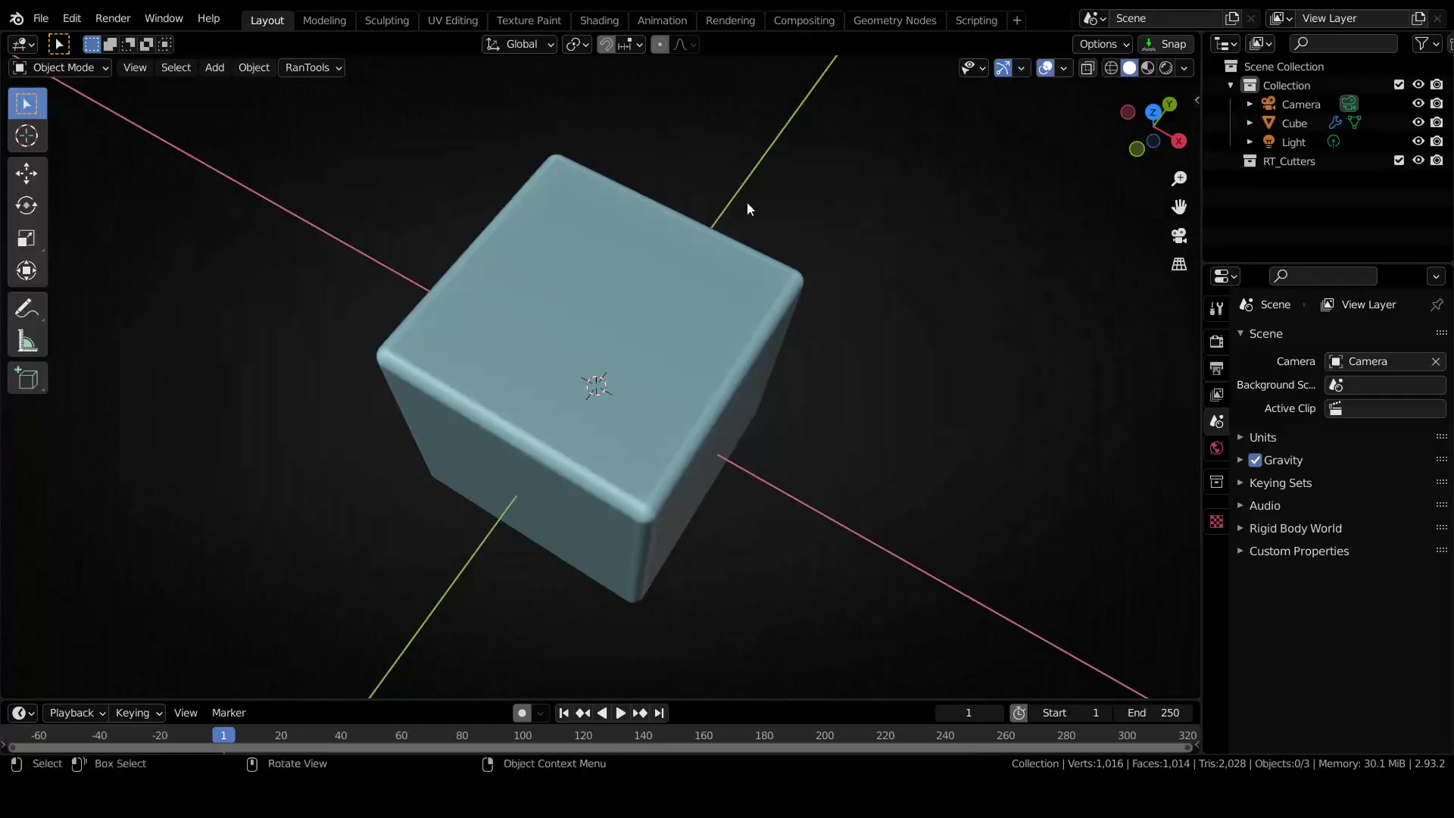
Cut a rectangular Difference recess about 1.135 thick into the cube's top and front edge, and narrow its 12-segment bevel.
middle_drag(746, 201, 796, 338)
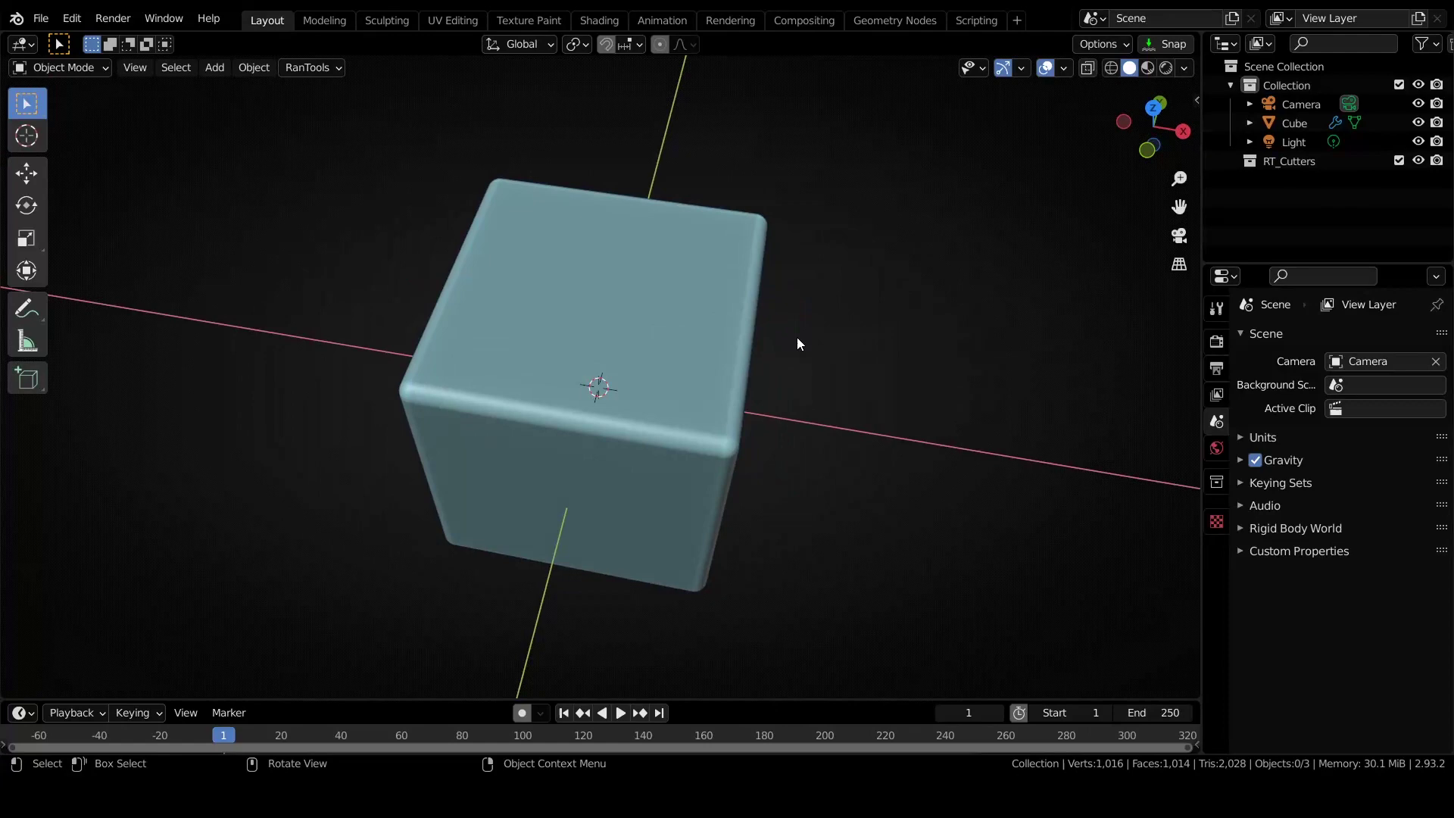
middle_drag(753, 361, 819, 357)
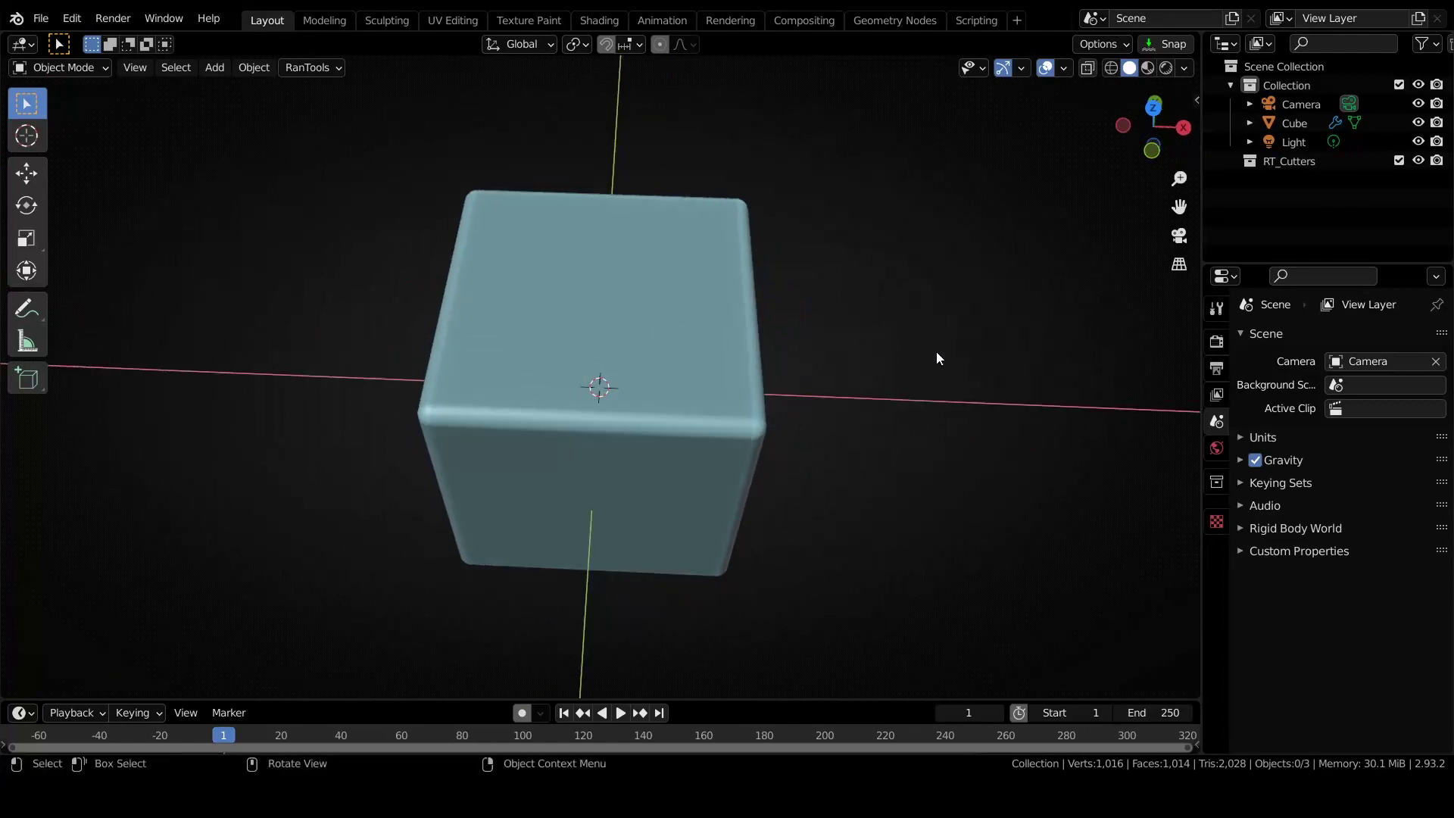
key(ctrl+shift+x)
click(534, 262)
drag(668, 485, 694, 503)
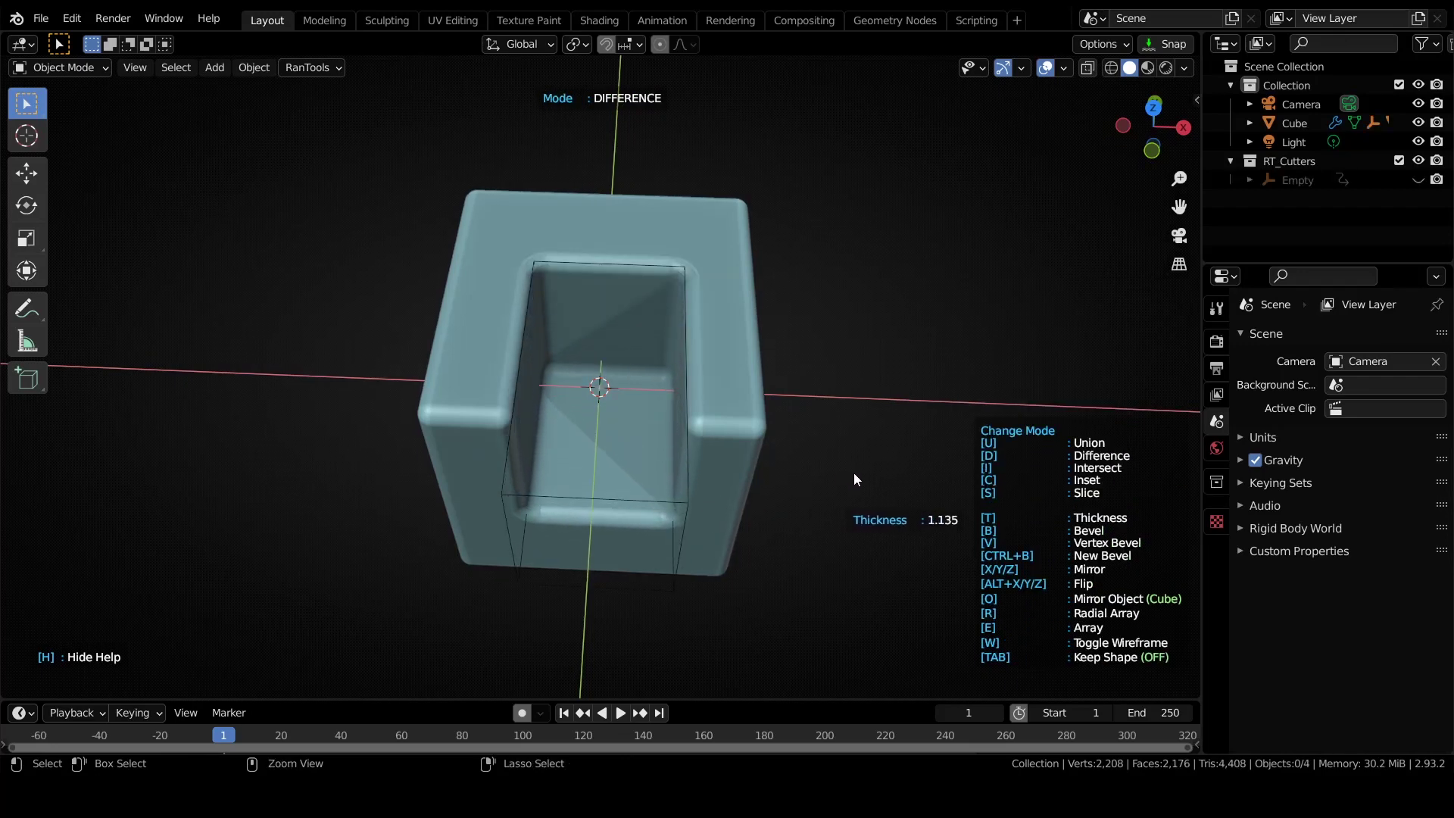
key(b)
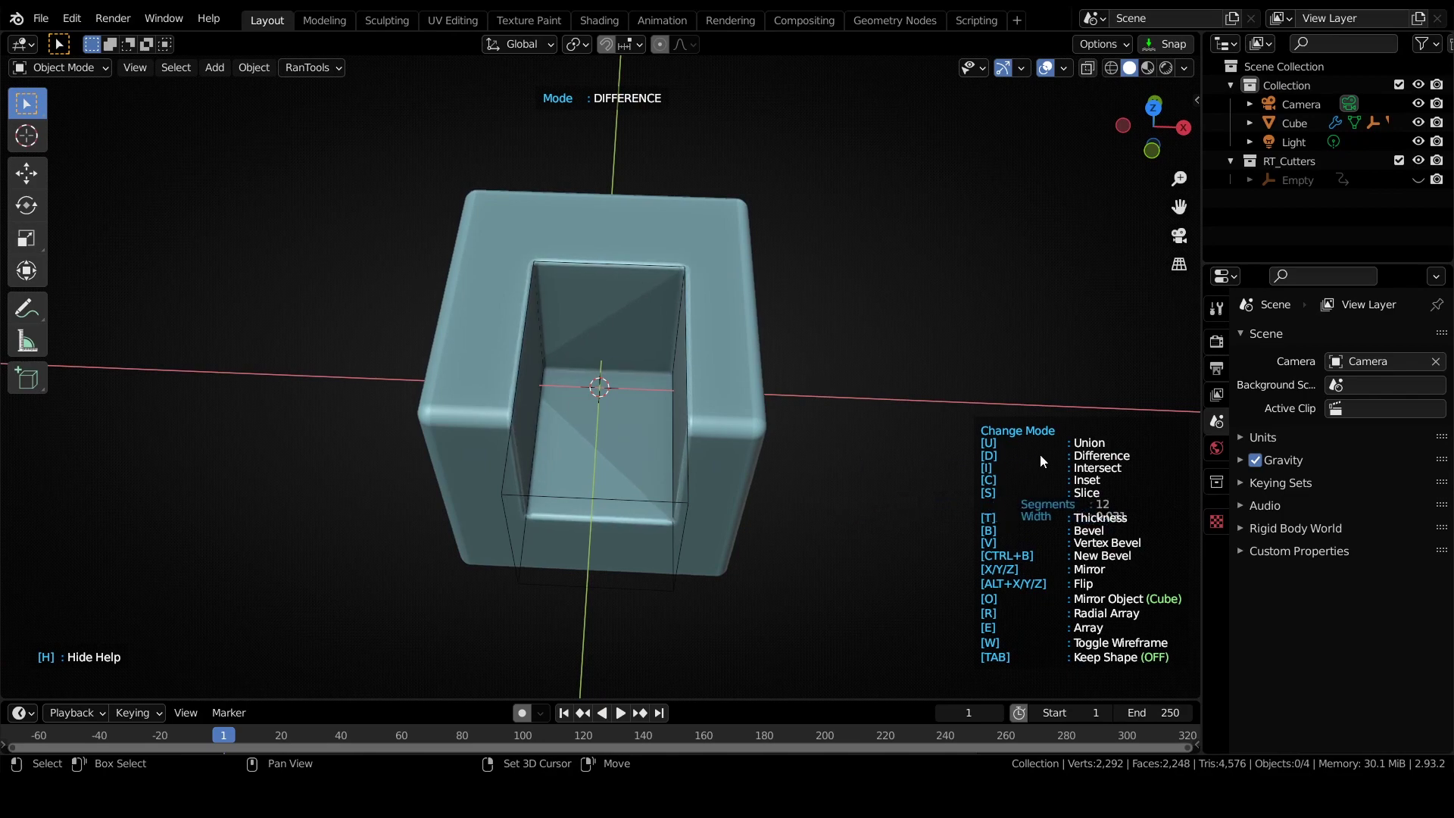
click(1009, 428)
Cut an elongated Difference recess along the cube's side edge beside the first one, with a 12-segment bevel about 0.082 wide.
middle_drag(1009, 428, 742, 299)
drag(741, 299, 745, 467)
key(b)
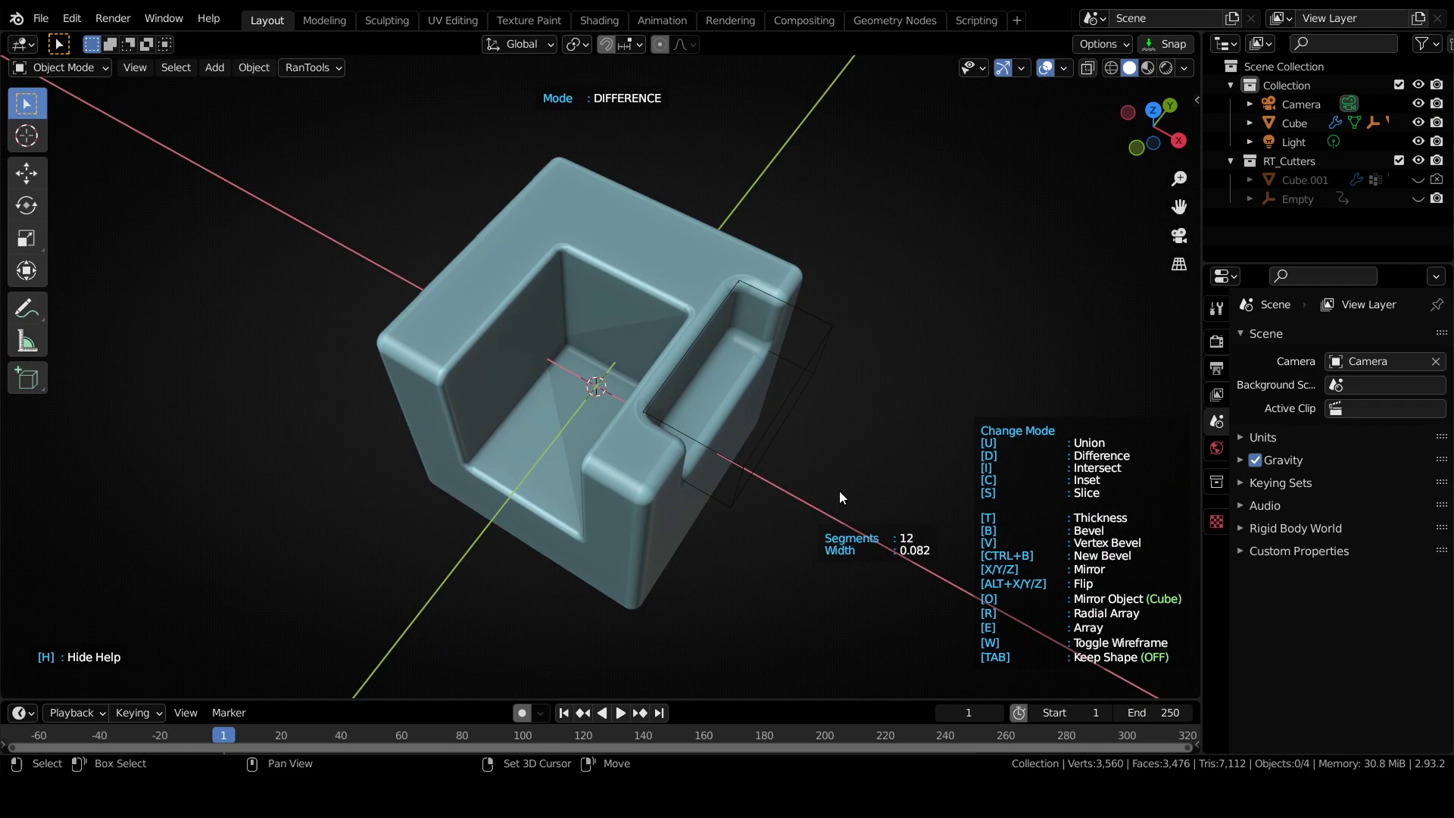
click(767, 468)
middle_drag(910, 374, 739, 291)
key(alt+w)
drag(686, 254, 847, 358)
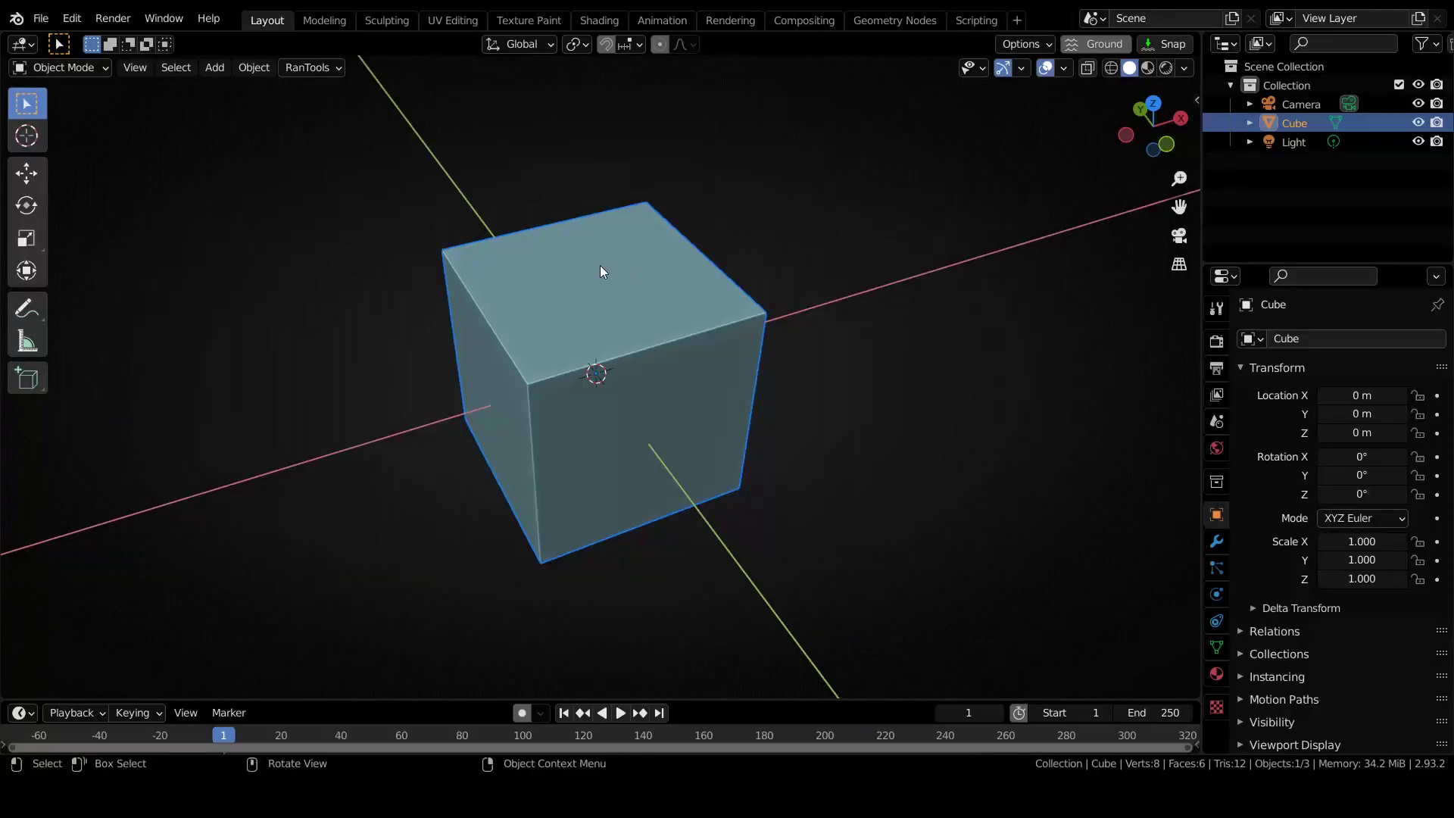
Add the Edge to shape stack preset to the favorite modifier presets.
middle_drag(602, 269, 638, 262)
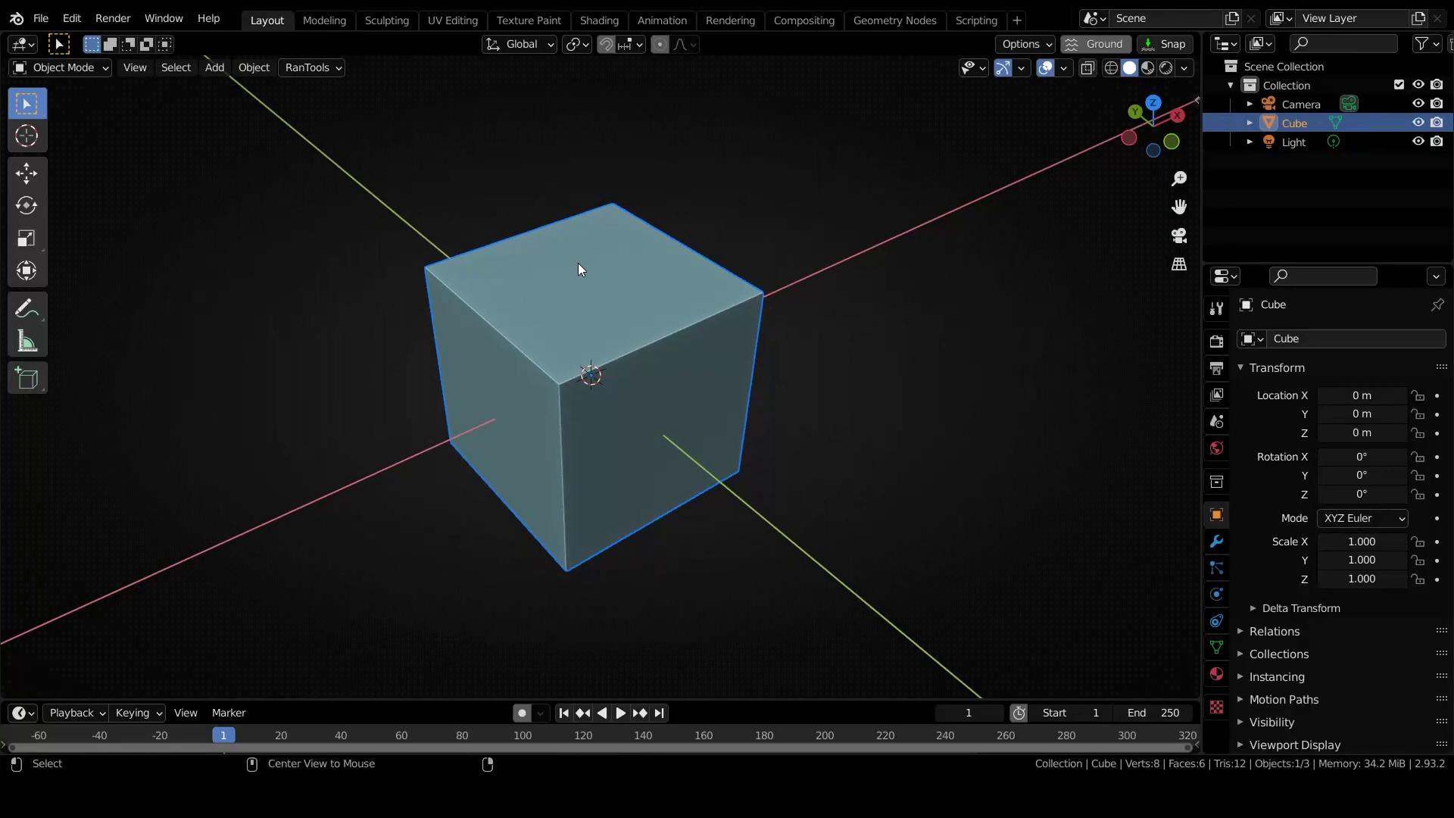
key(alt+q)
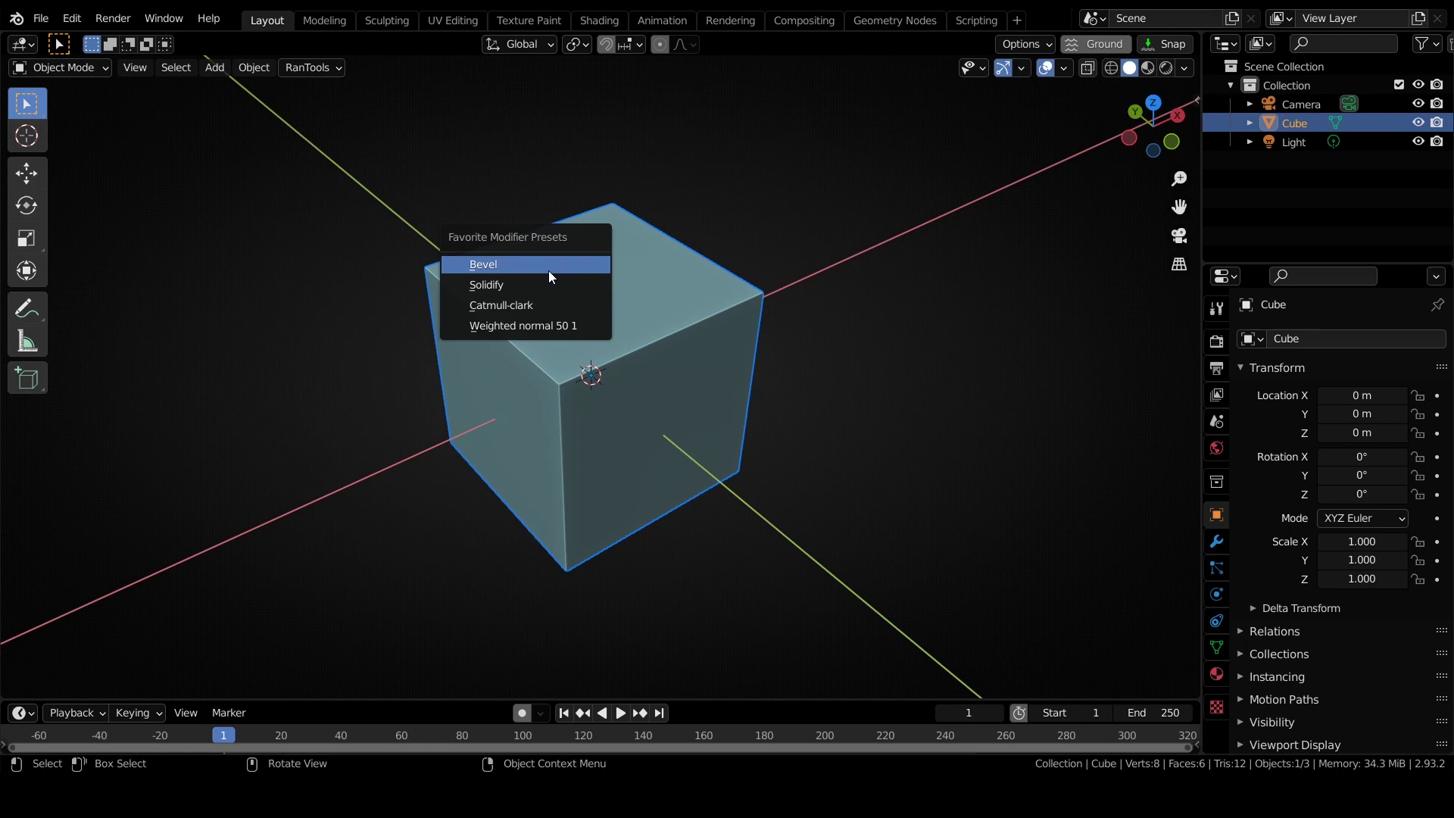
click(566, 321)
key(alt+w)
mouse_move(490, 224)
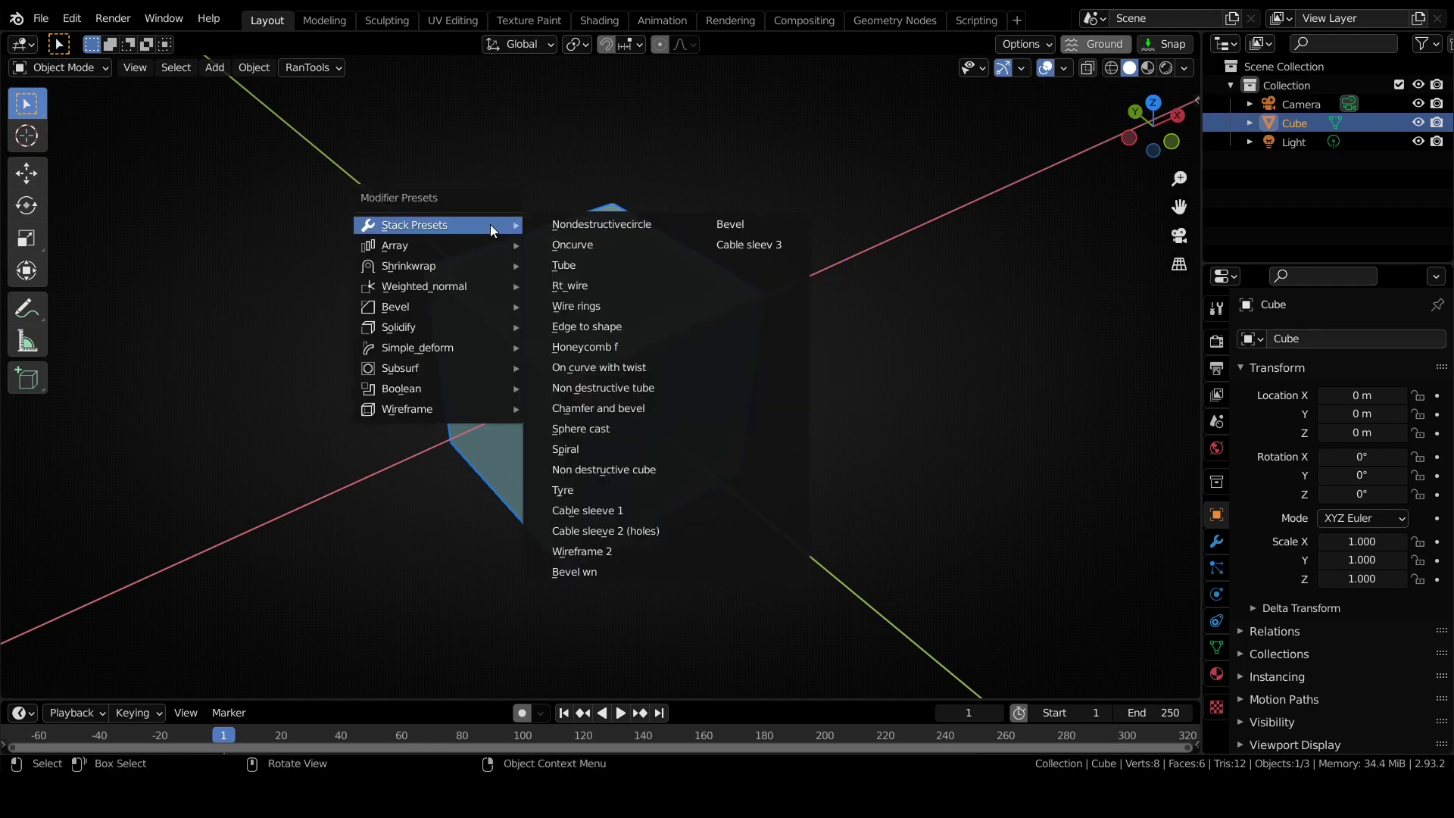
alt+click(604, 320)
Remove the Edge to shape preset from the favorite modifier presets.
key(alt+q)
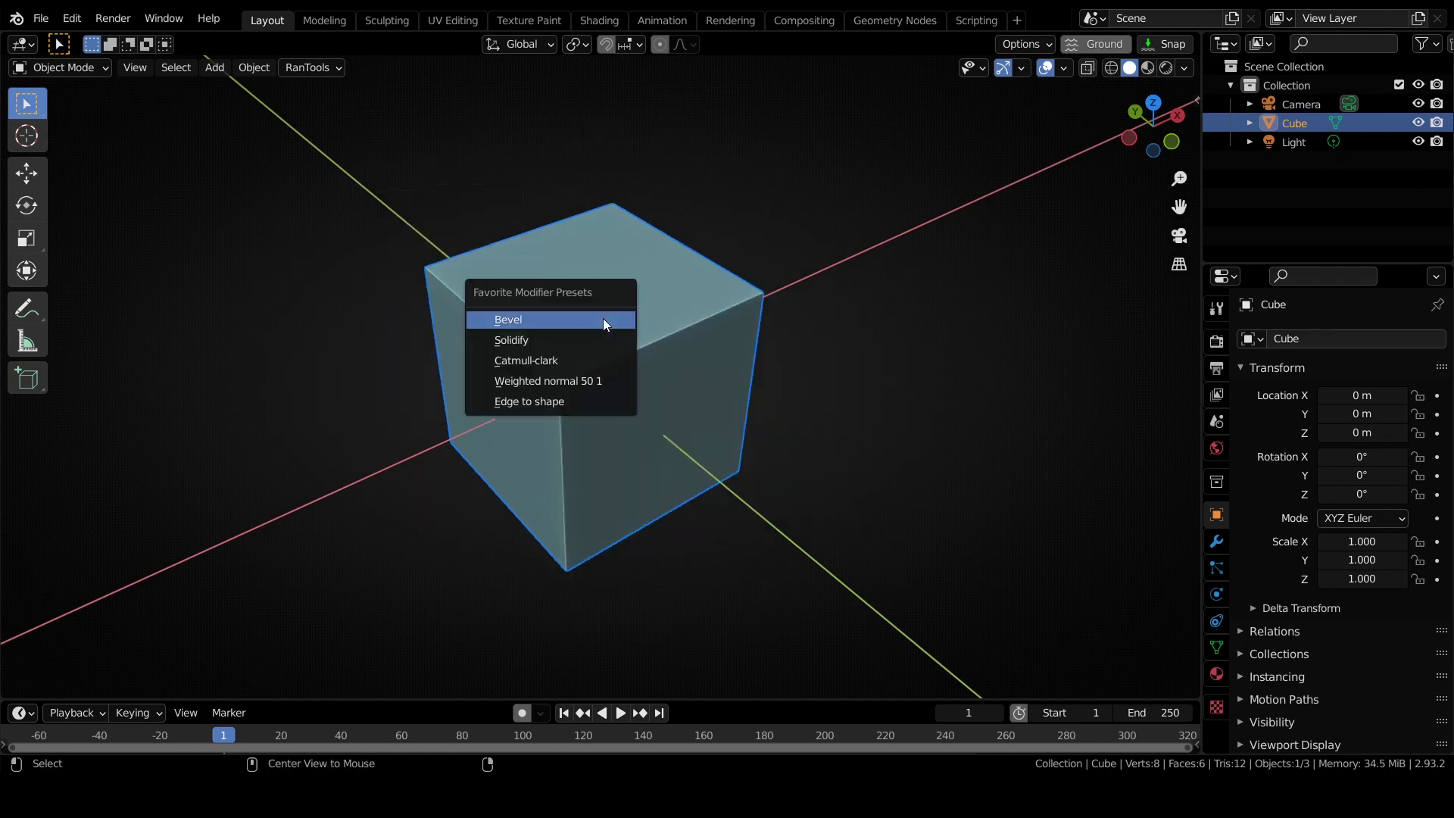
alt+click(547, 397)
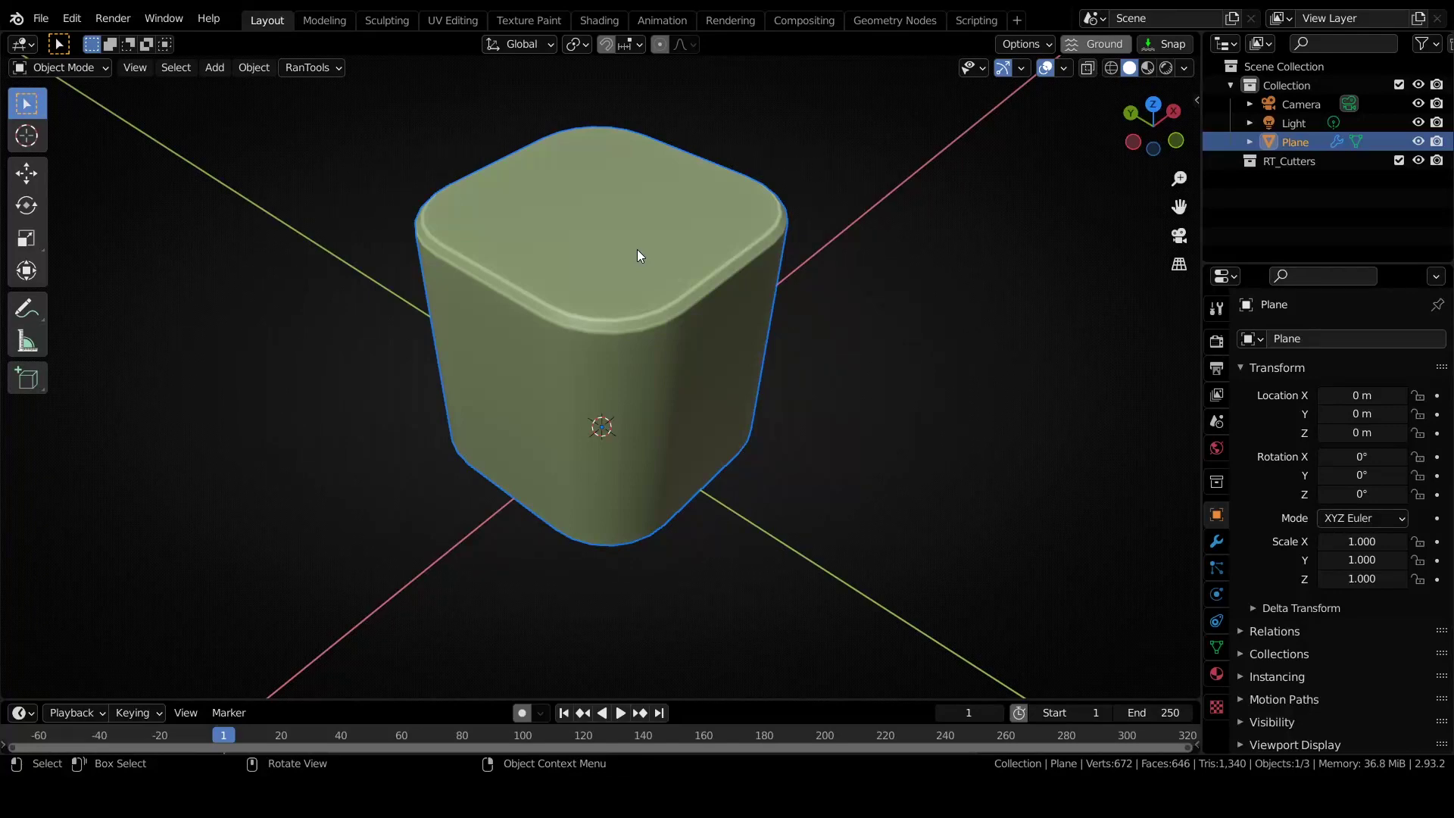
Start the interactive modifier adjustment on the rounded block and set its first Bevel modifier's width to about 0.515.
key(shift+q)
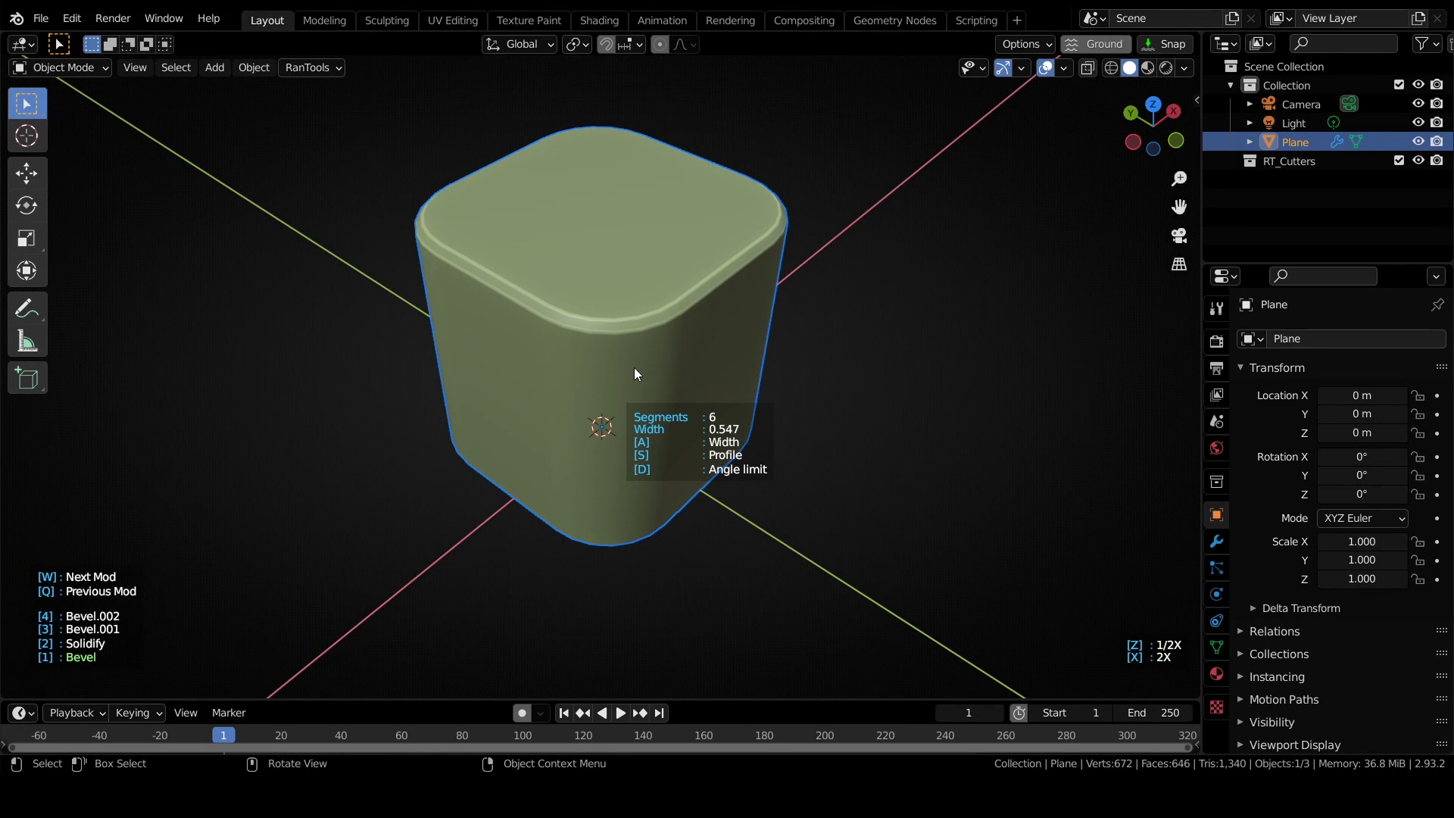
key(w)
key(w)
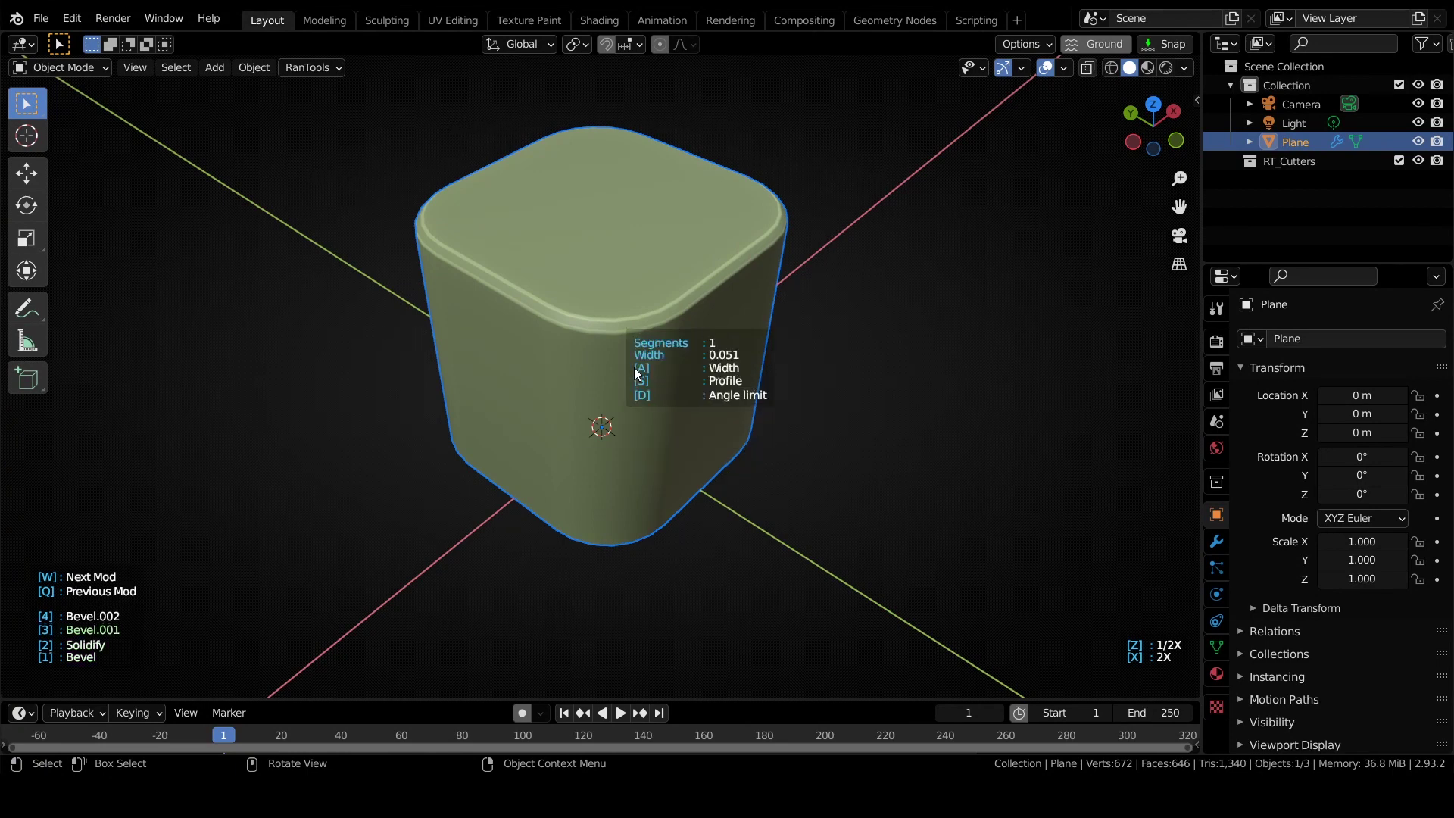
key(q)
key(q)
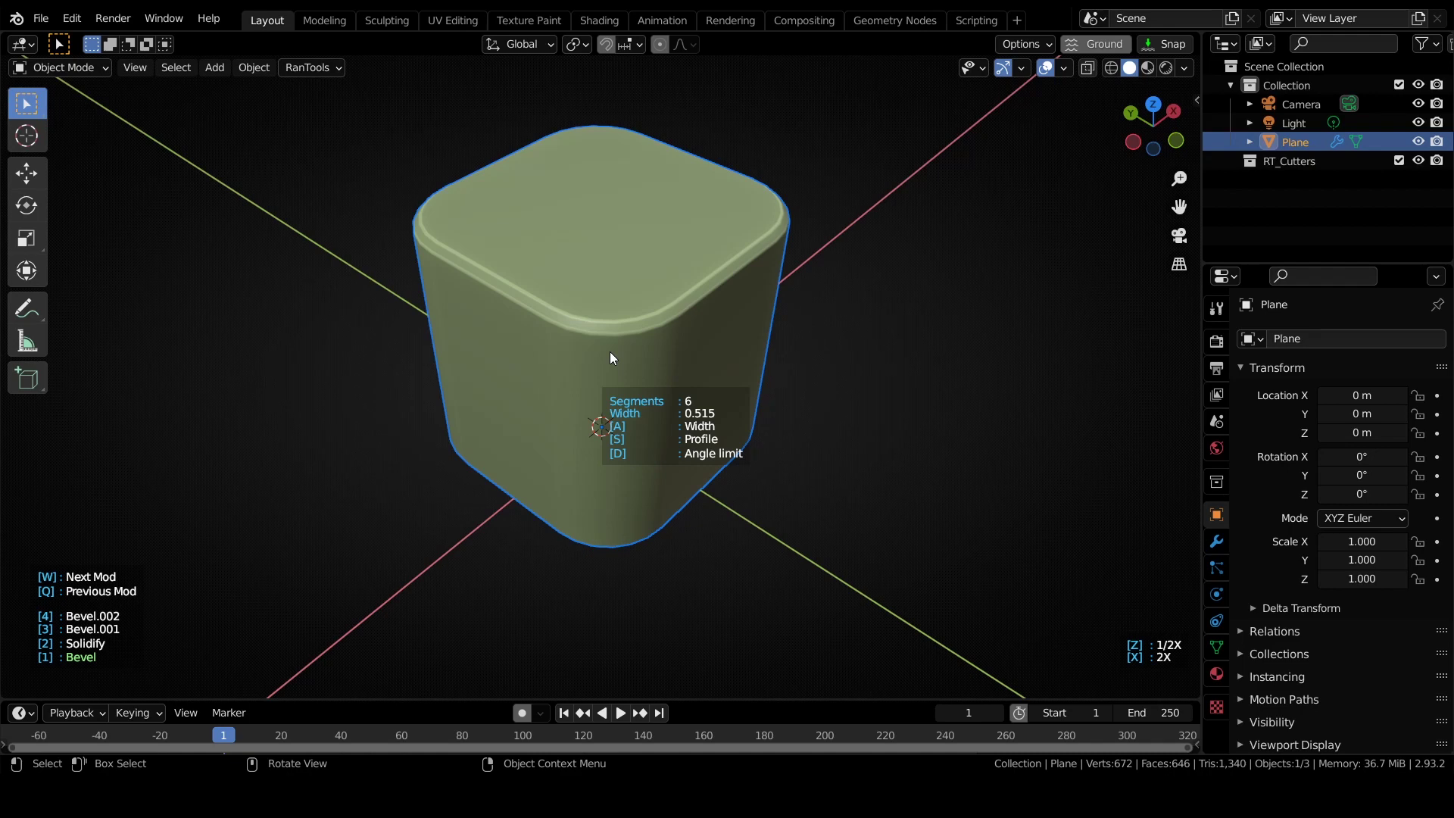
Set the block's Solidify modifier thickness to 0.4927 by doubling it once and halving it three times.
key(w)
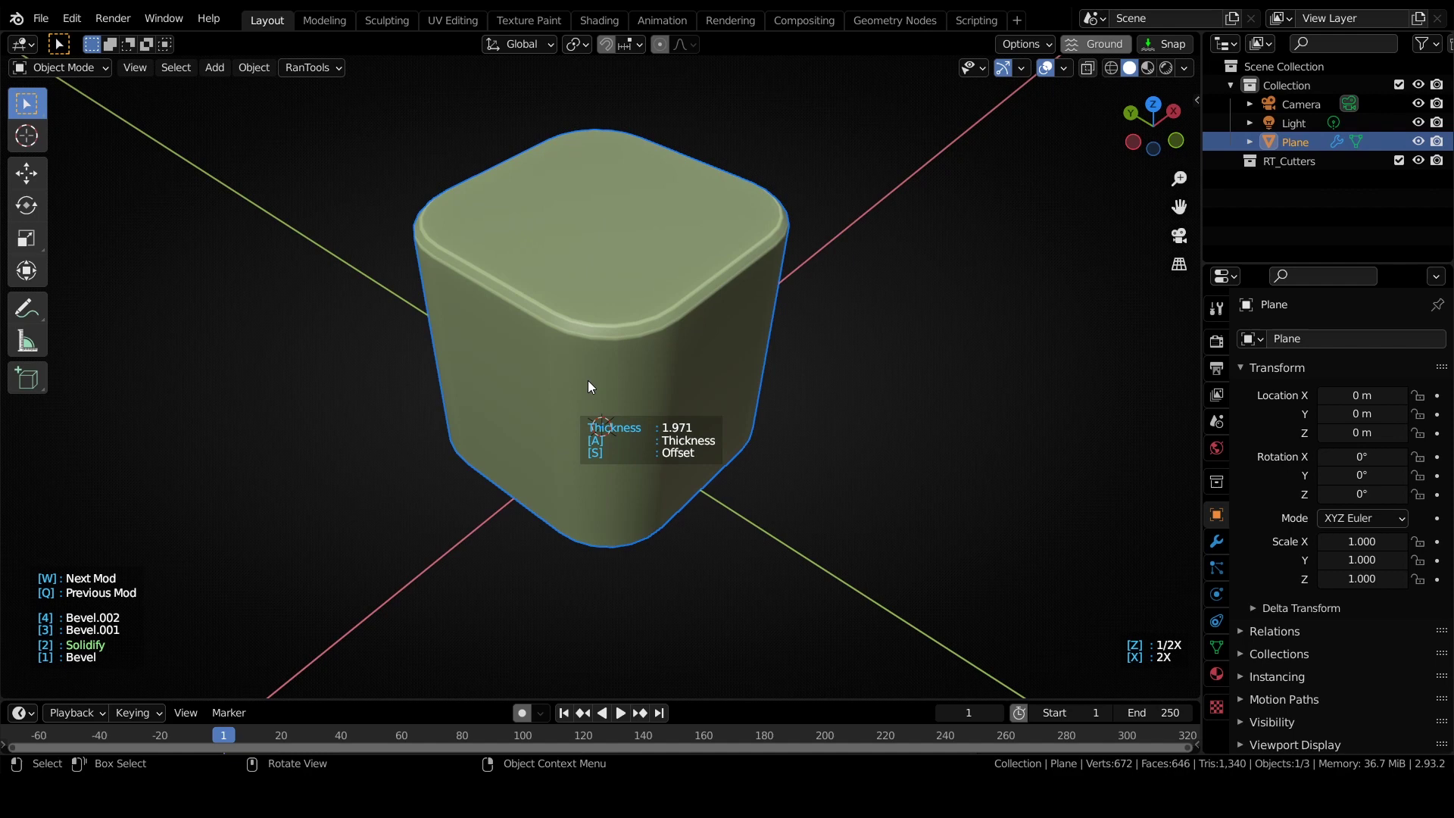
key(x)
key(z)
key(z)
key(z)
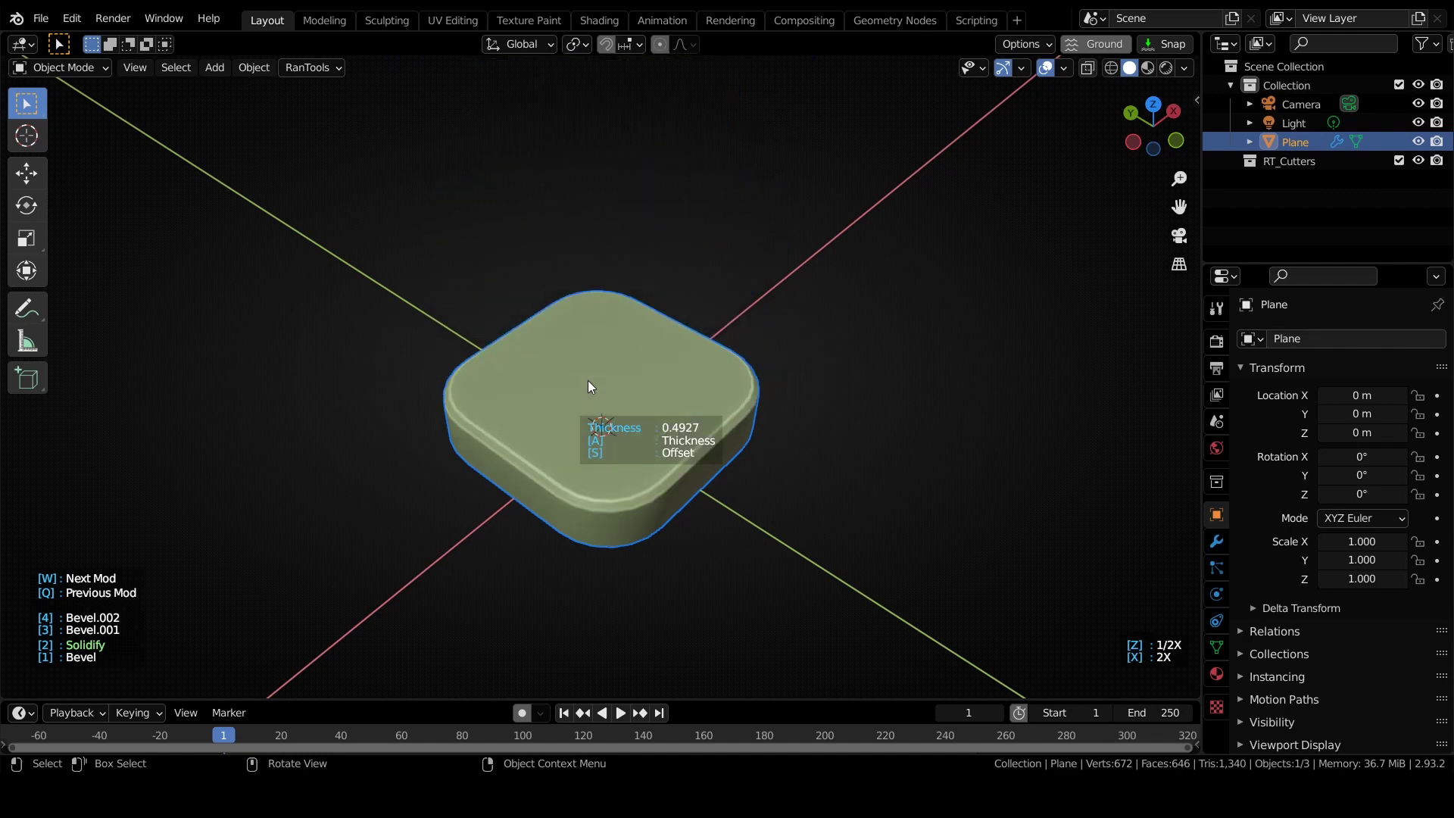
Raise the first Bevel modifier's width to 2.06, halve it three times, and cycle on through the remaining modifiers.
key(q)
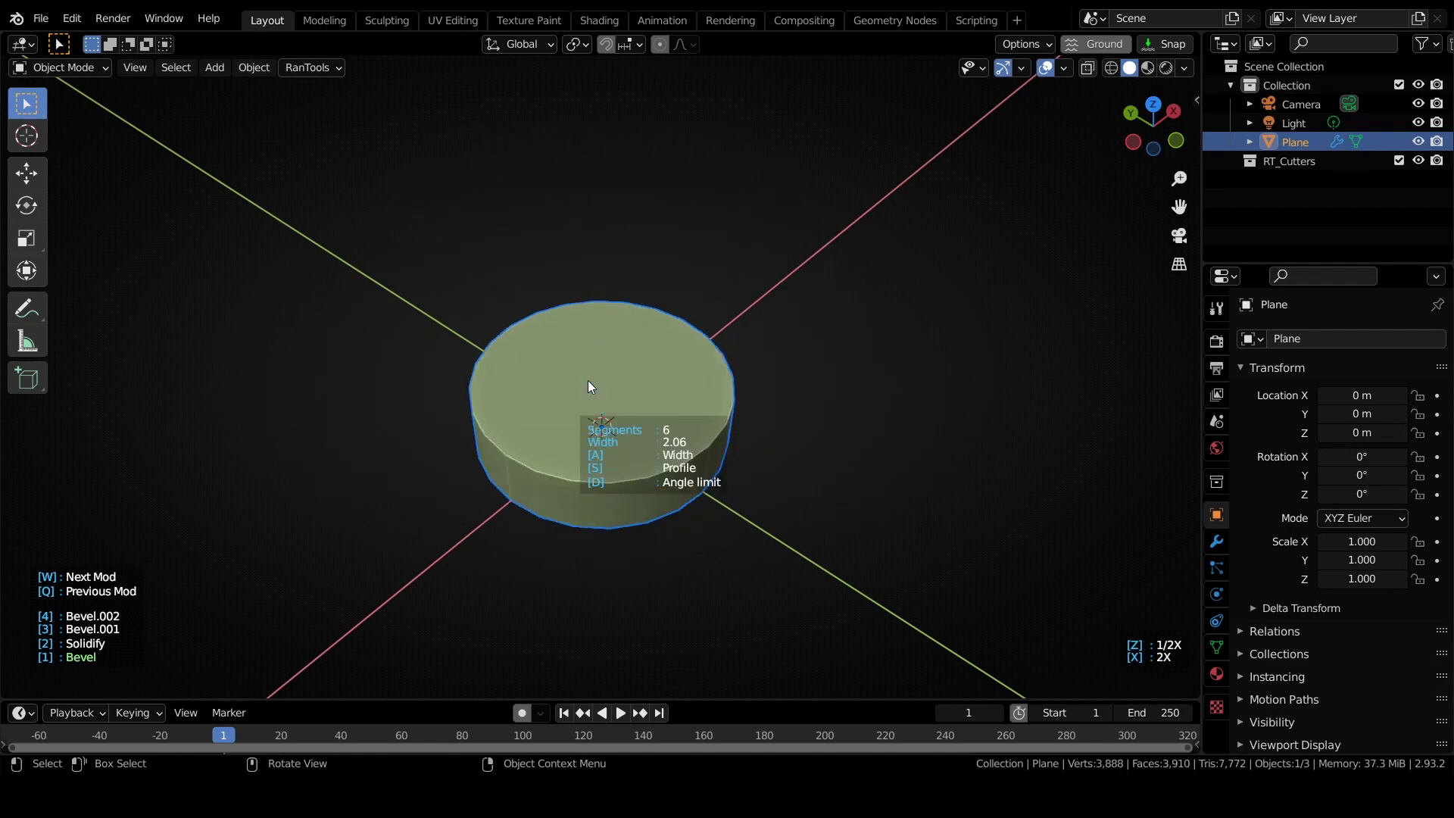
key(z)
key(z)
key(z)
key(w)
key(w)
key(w)
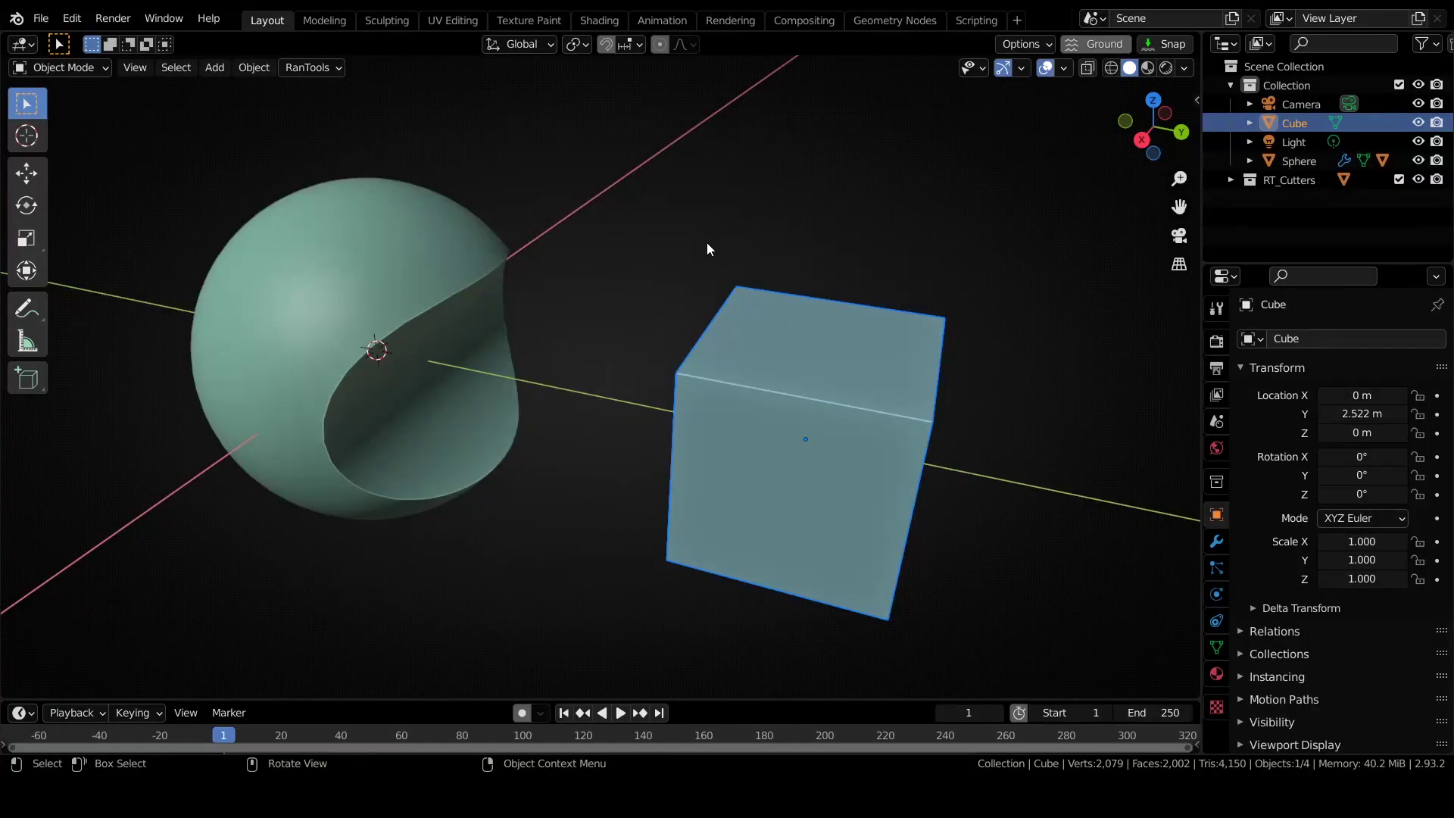
Create a backup of the cube.
middle_drag(768, 254, 775, 249)
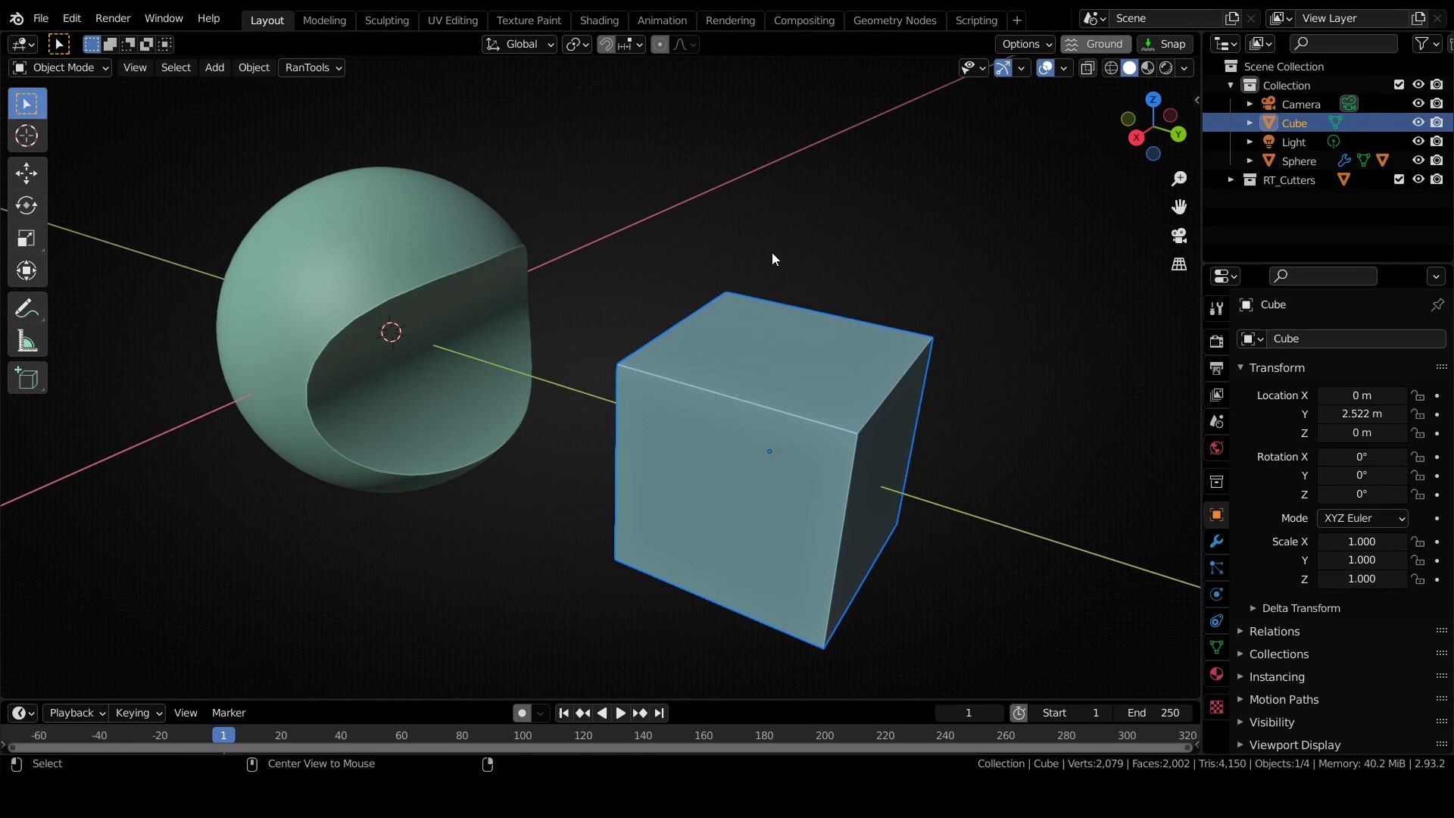
key(alt+b)
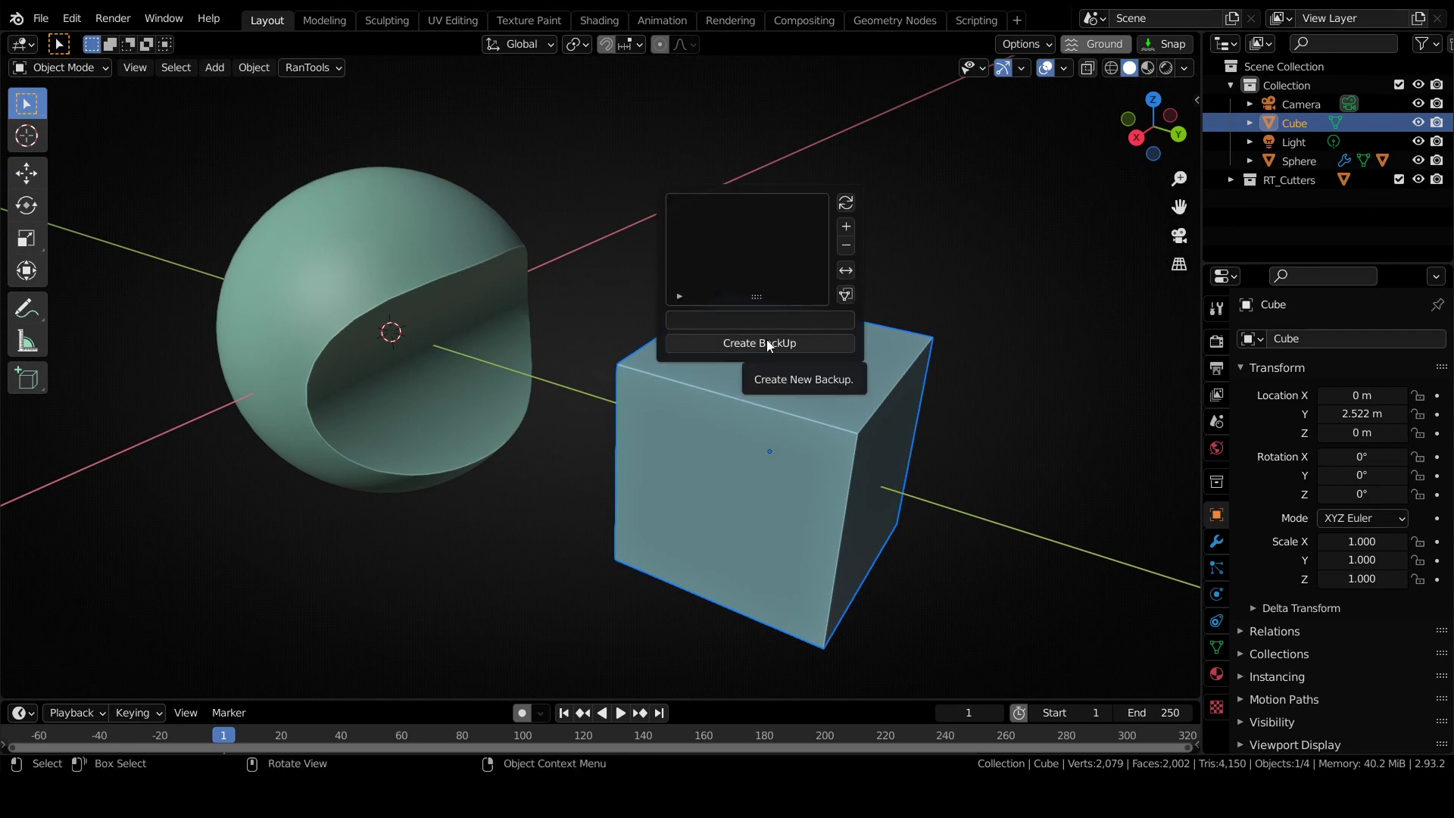
click(767, 343)
Create a backup of the sphere with the boolean cut.
click(395, 285)
key(alt+b)
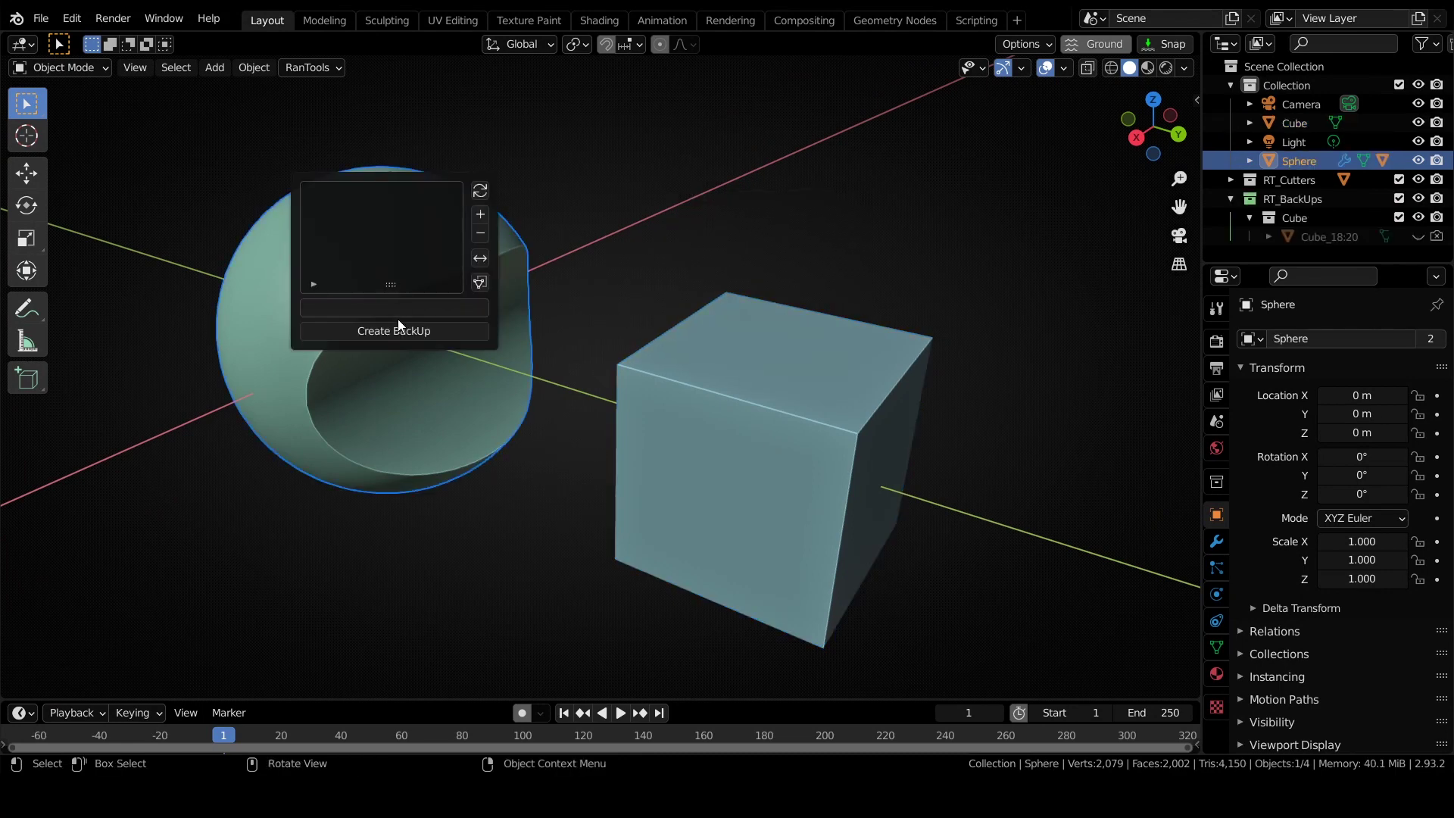
click(409, 330)
scroll(1328, 207, down, 1)
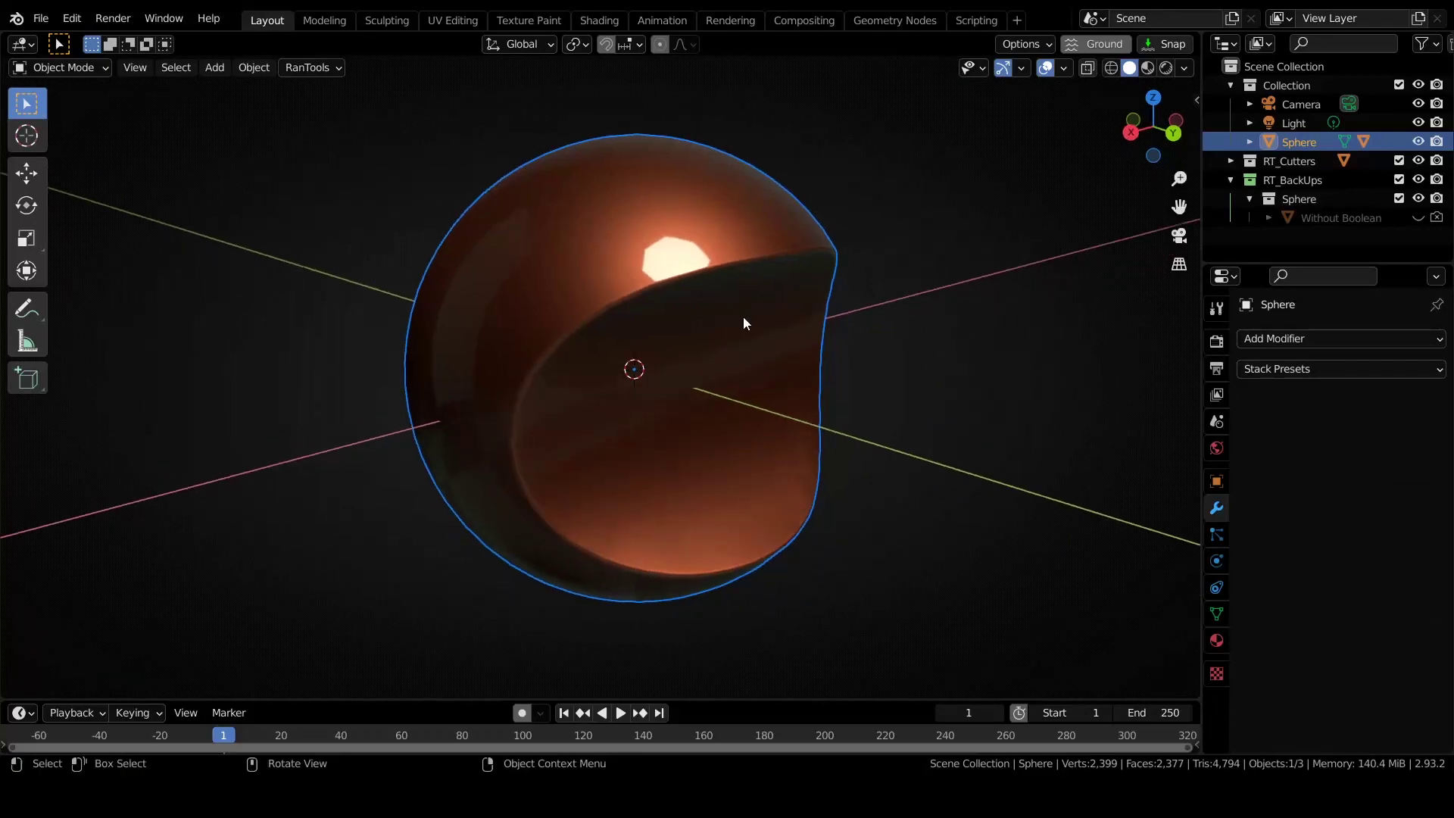
Transfer normals from the Without Boolean backup to the selected recess faces of the copper sphere.
scroll(743, 316, up, 1)
middle_drag(804, 292, 795, 291)
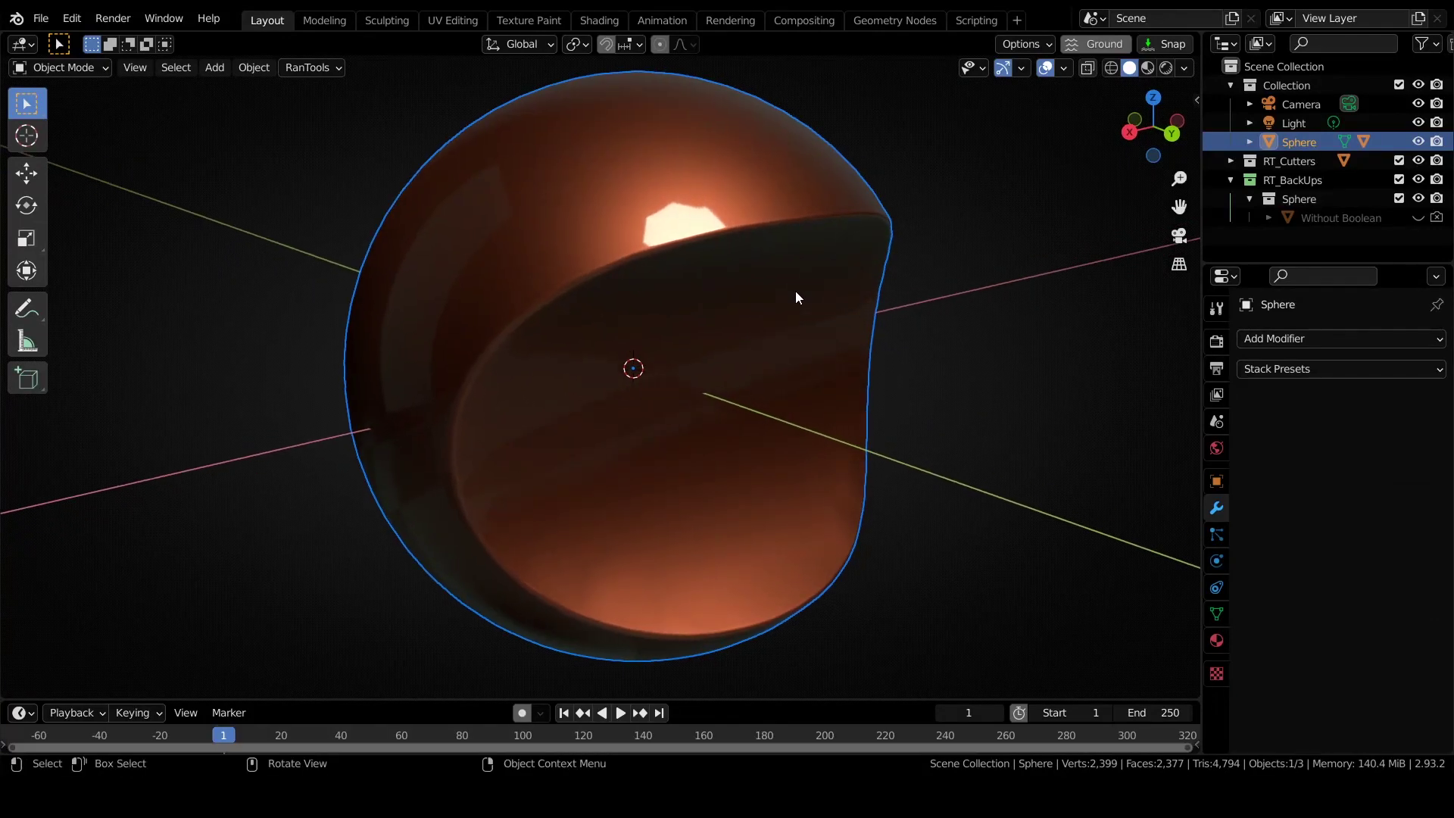
key(Tab)
key(alt+b)
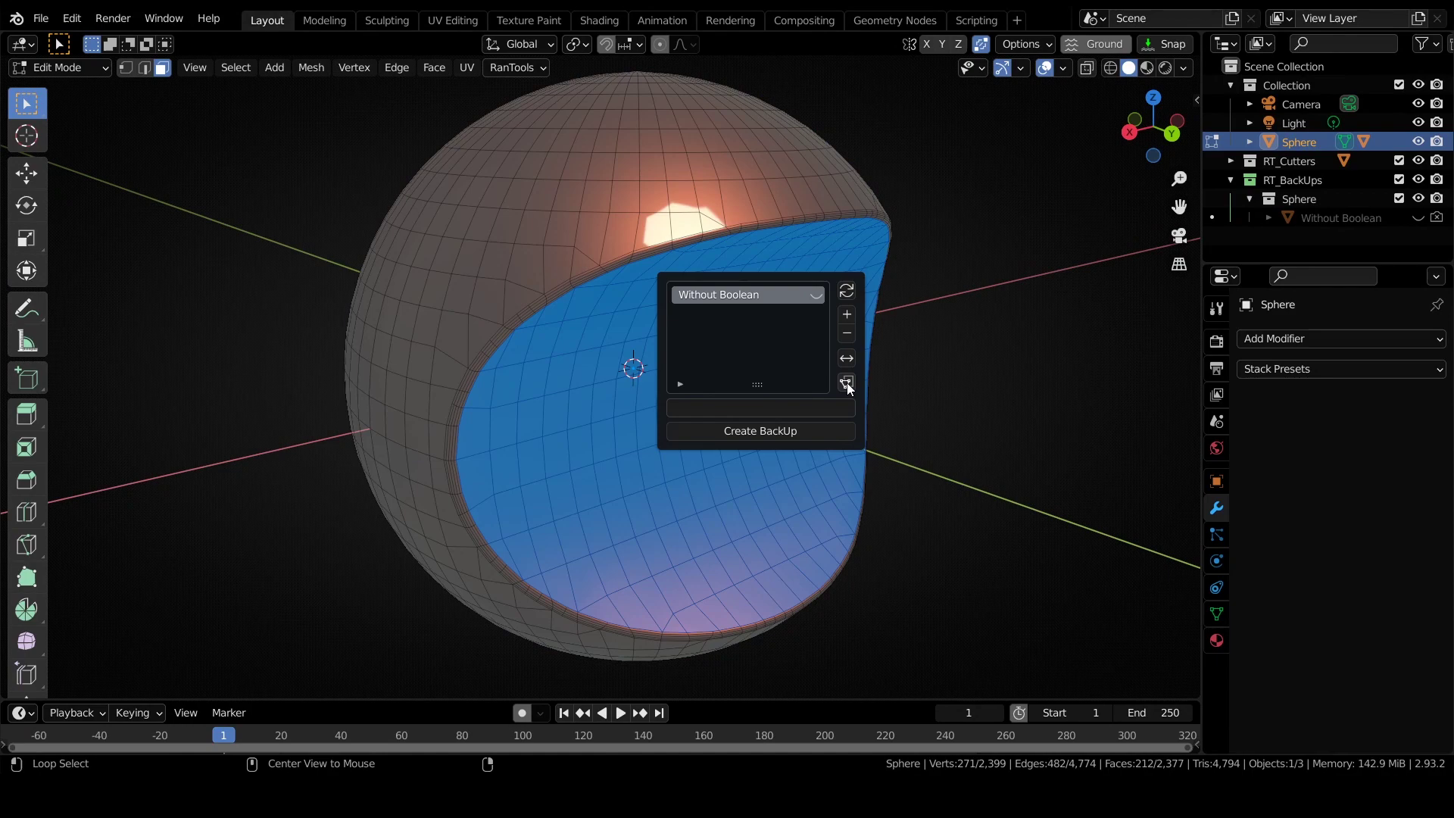
click(846, 384)
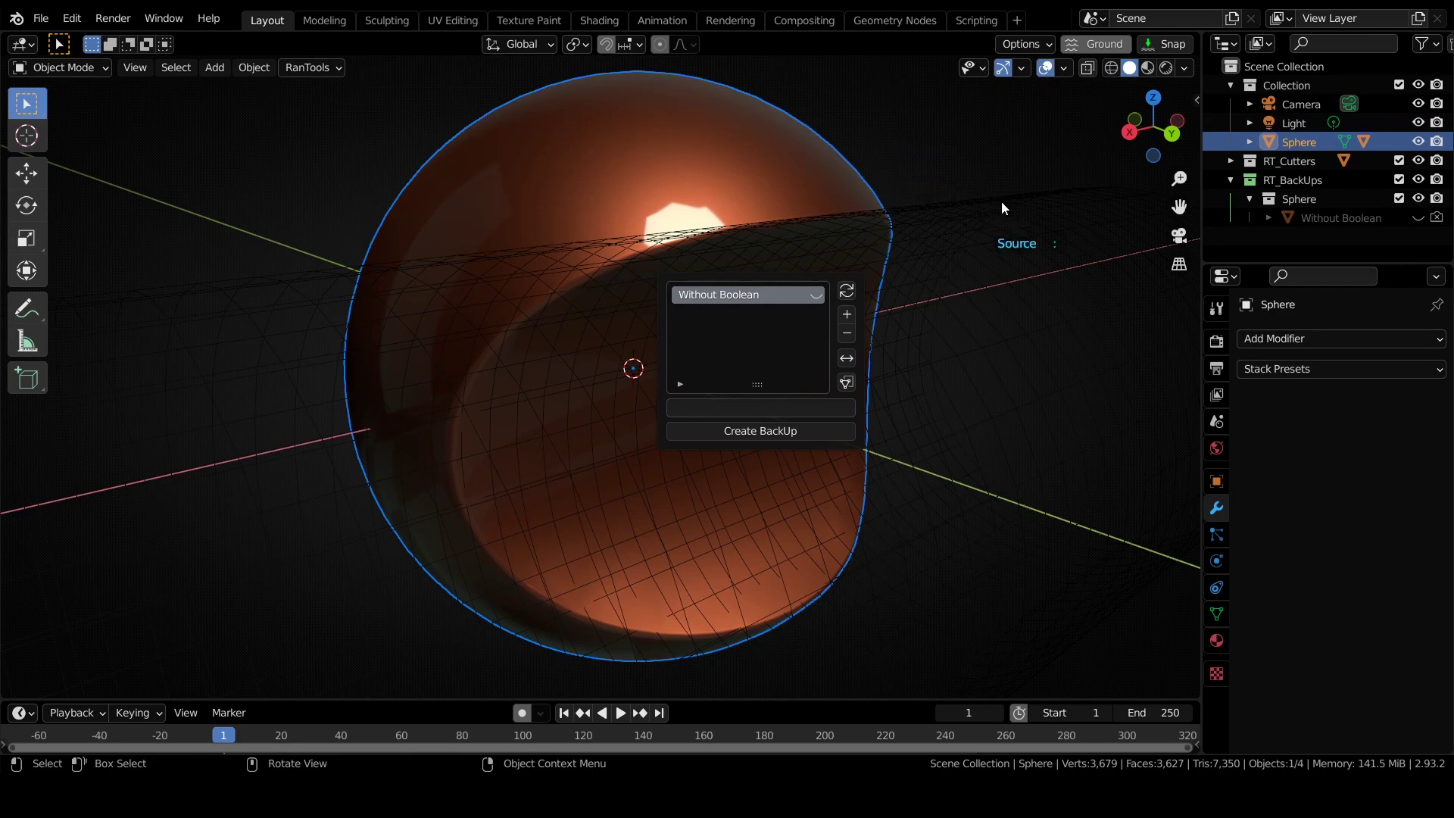
click(1009, 223)
Enable the Flipped option of the normal transfer on the copper sphere and deselect the sphere.
middle_drag(983, 347, 832, 333)
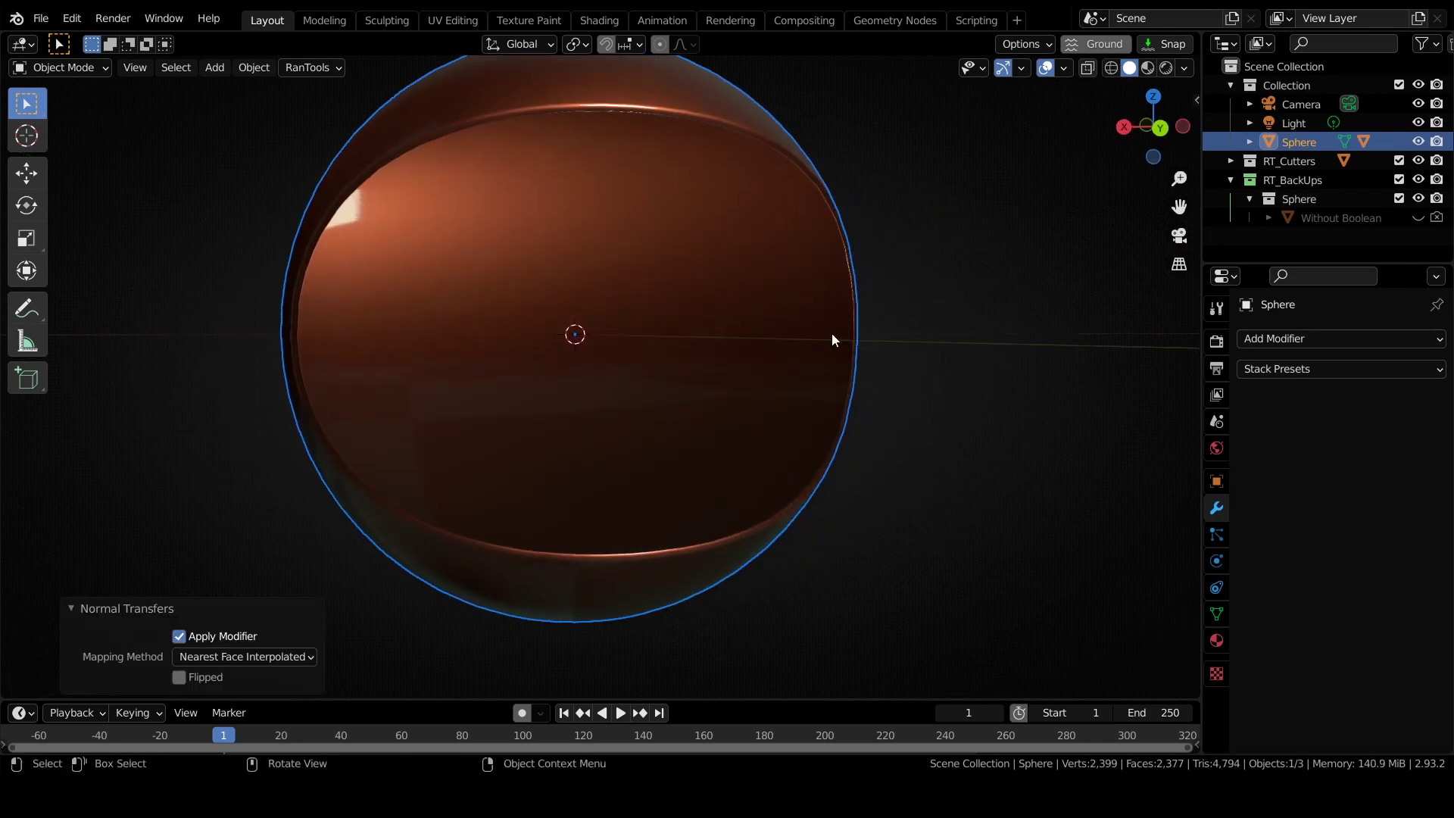
click(178, 679)
middle_drag(552, 337, 604, 343)
click(922, 481)
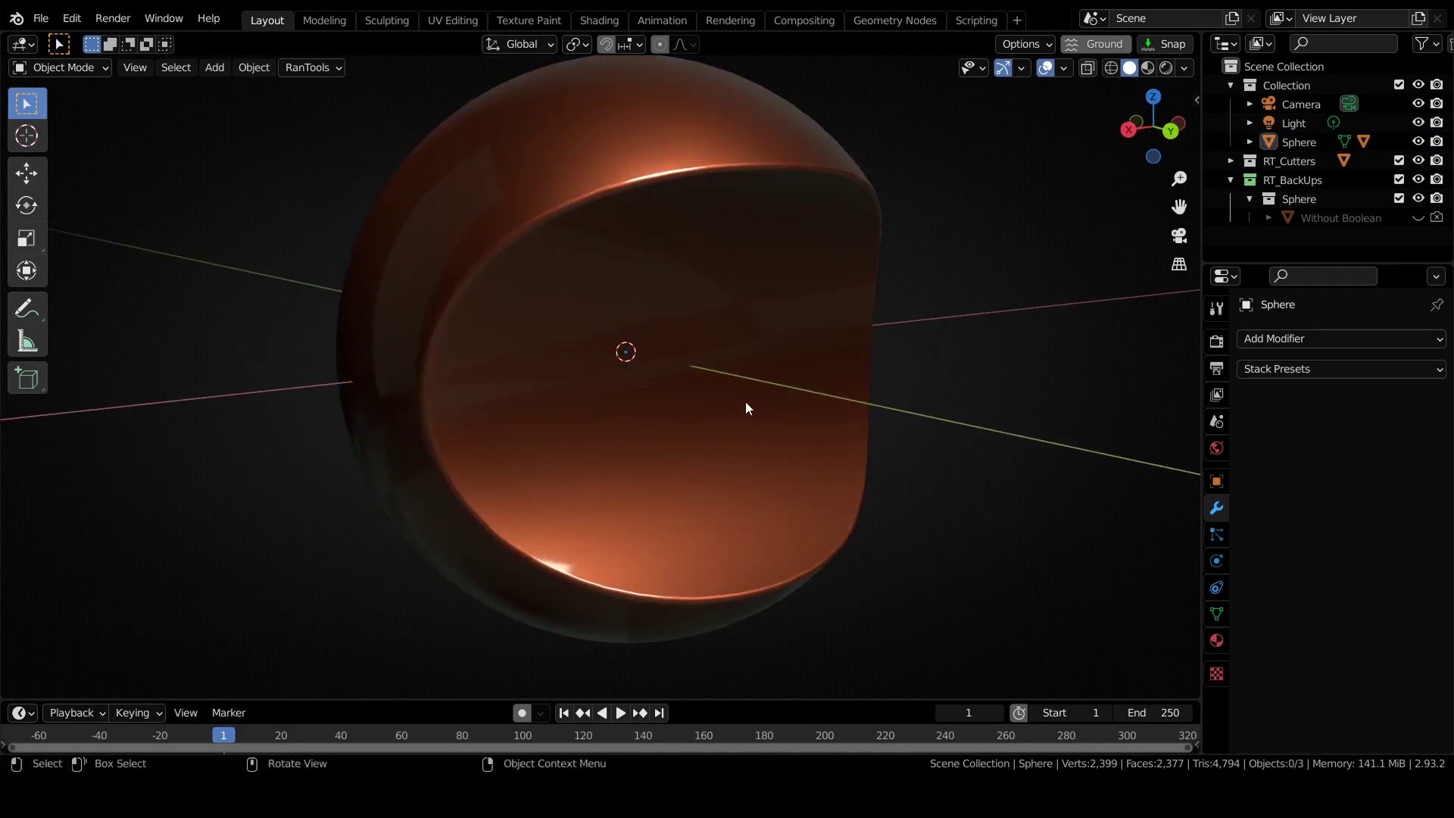
Try selecting the bevel face loop around the sphere's recess in Edit Mode and growing the selection, and undo both changes.
middle_drag(745, 401, 728, 327)
key(Tab)
middle_drag(656, 377, 668, 376)
scroll(669, 363, up, 4)
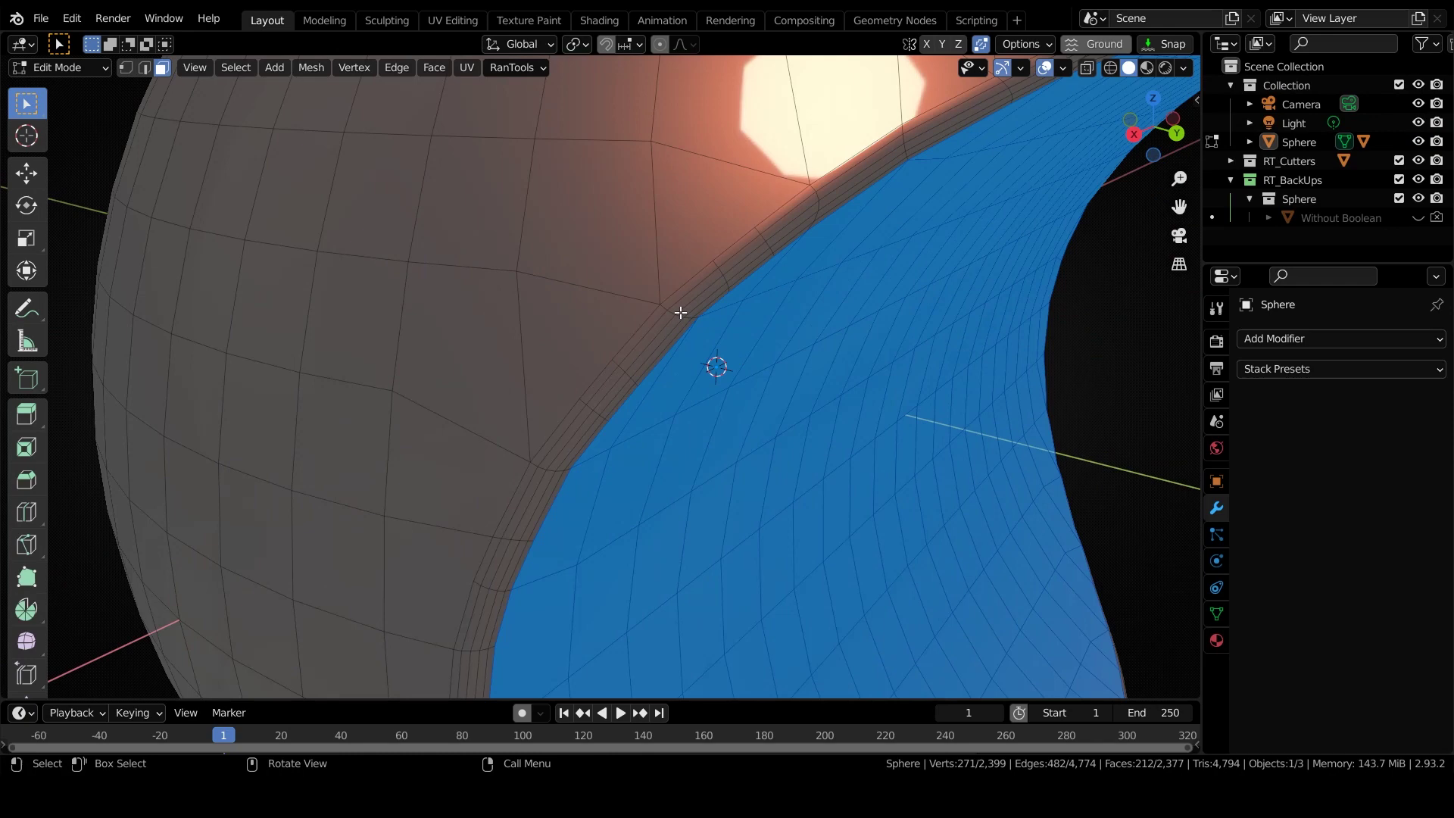
alt+click(714, 266)
key(ctrl+KP_Add)
key(ctrl+z)
key(ctrl+z)
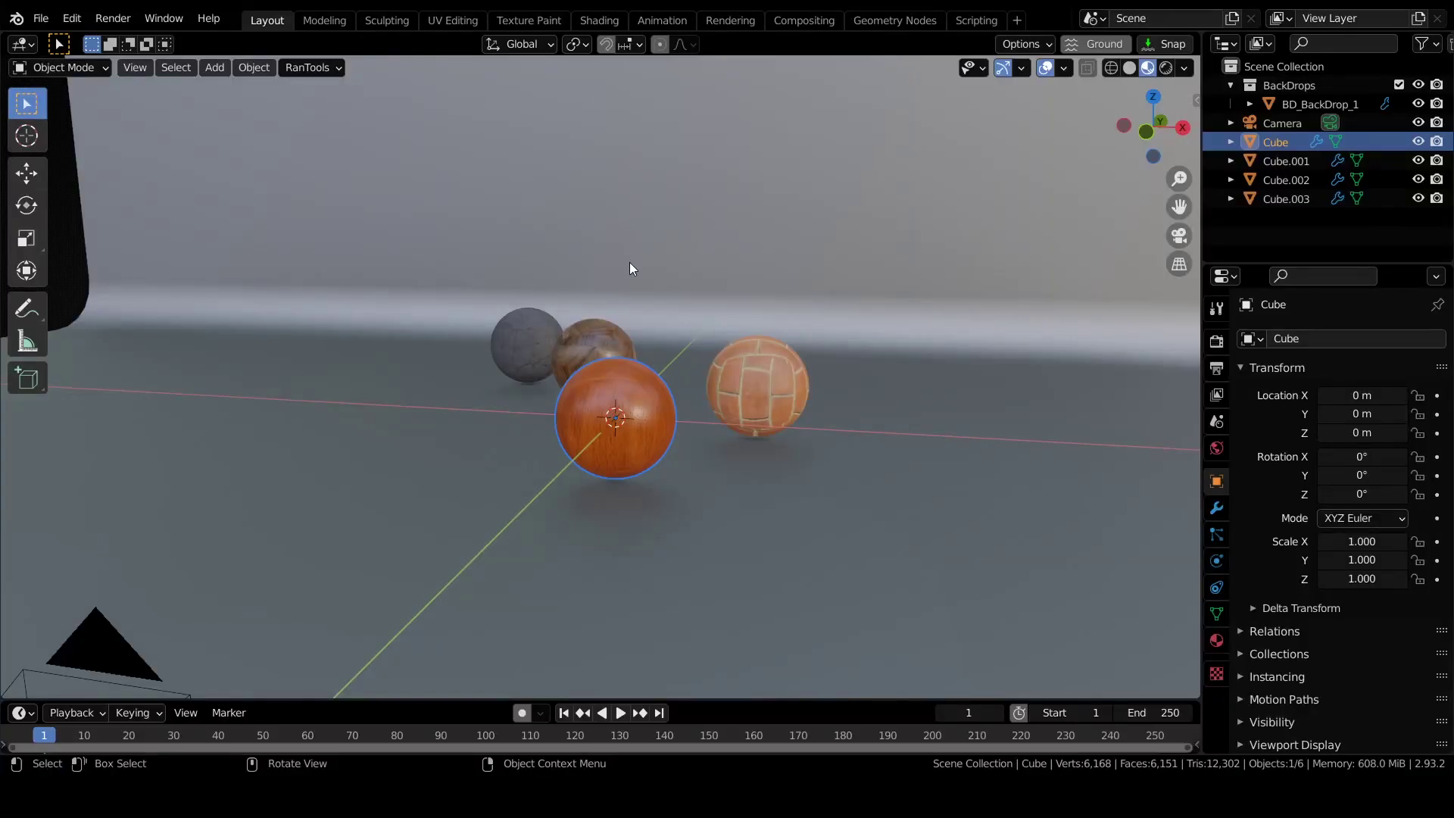
Make the orange wooden sphere in front the camera's focus object and leave the camera adjustment mode.
key(alt+c)
key(f)
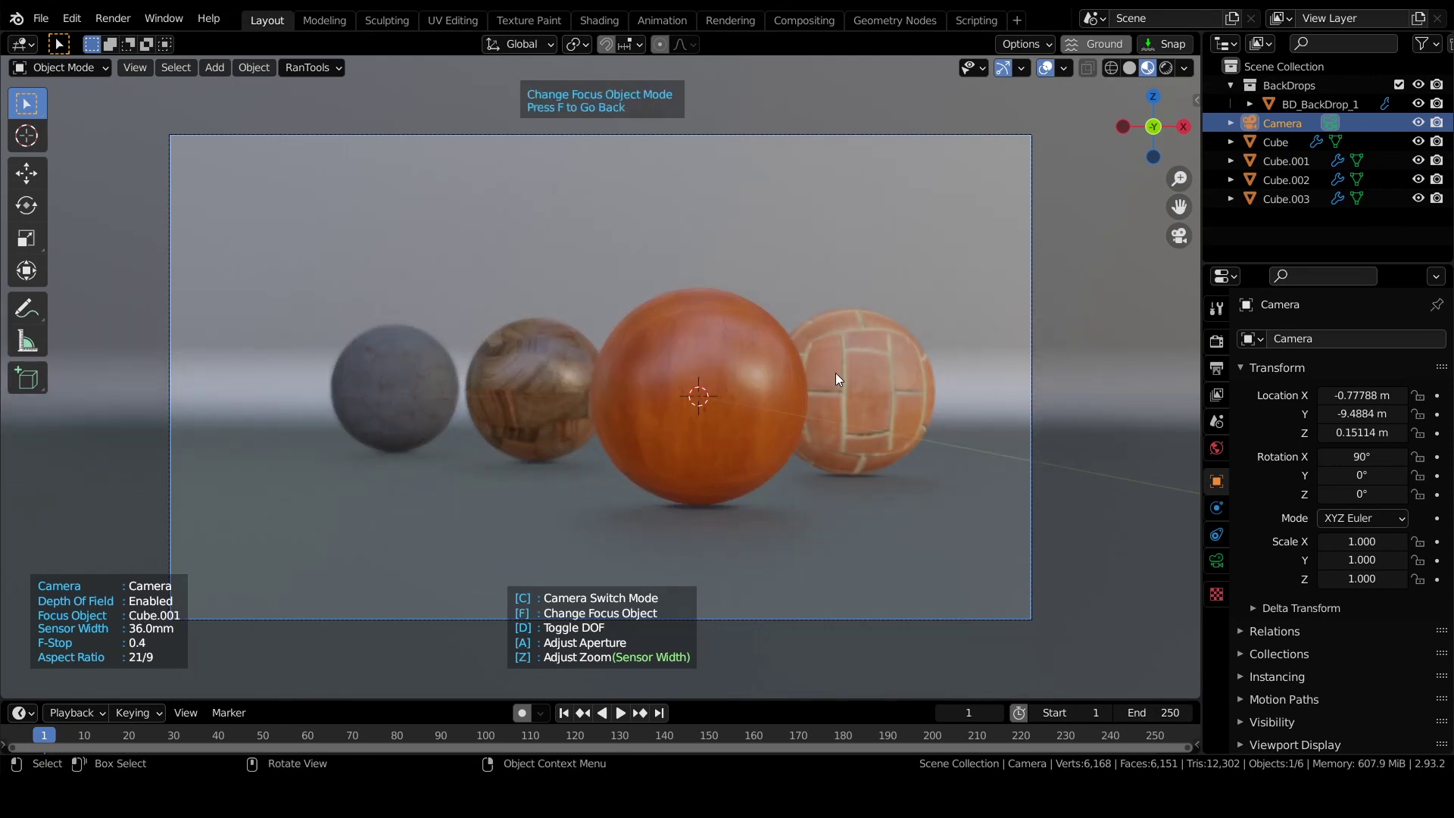
click(698, 380)
key(Escape)
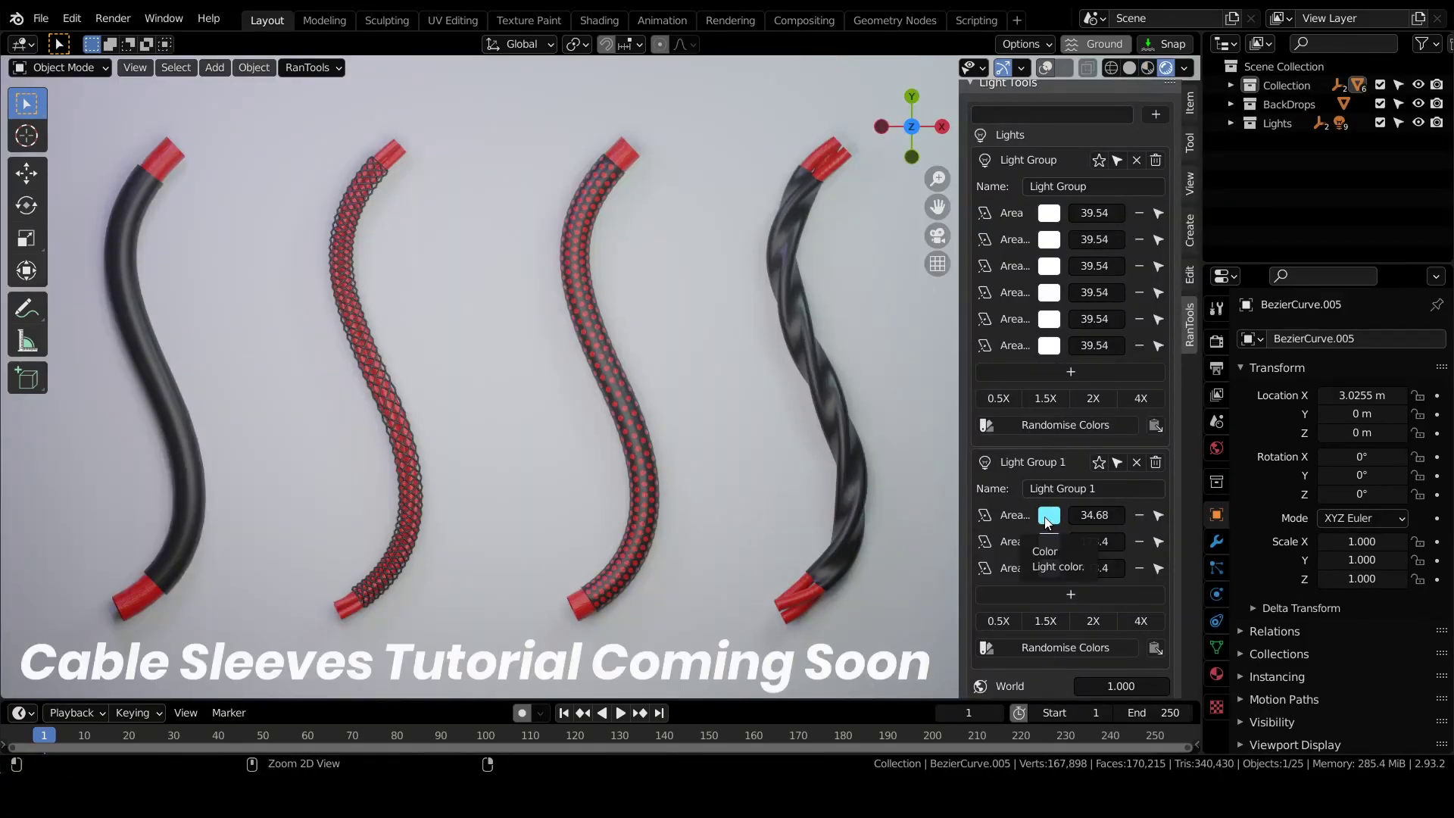
Paste the cyan light color of Light Group 1 onto the lights in Light Group.
click(1157, 426)
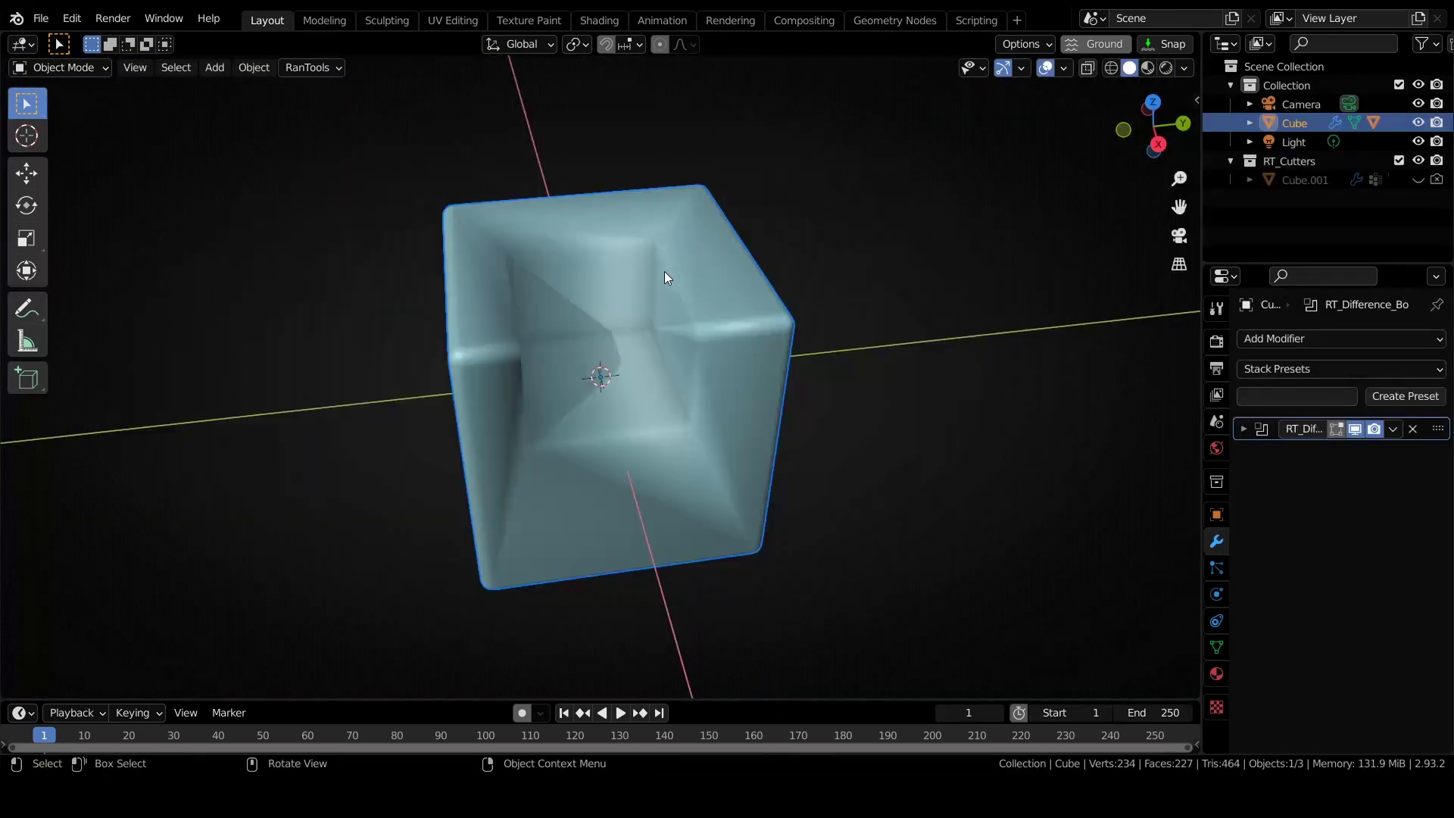
Apply the add-on's Shade Smooth to the cube with the boolean recess.
key(shift+v)
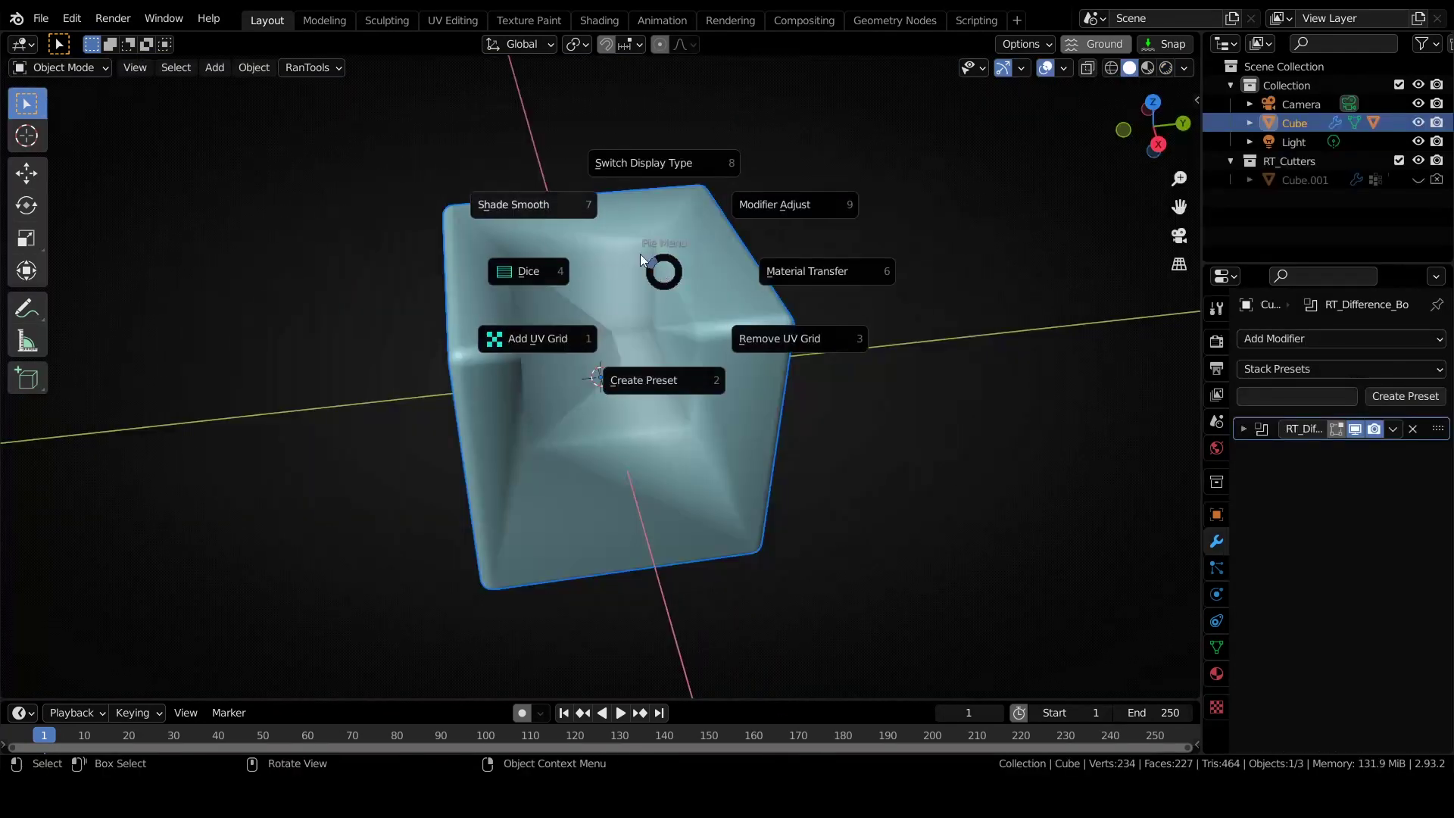
click(572, 211)
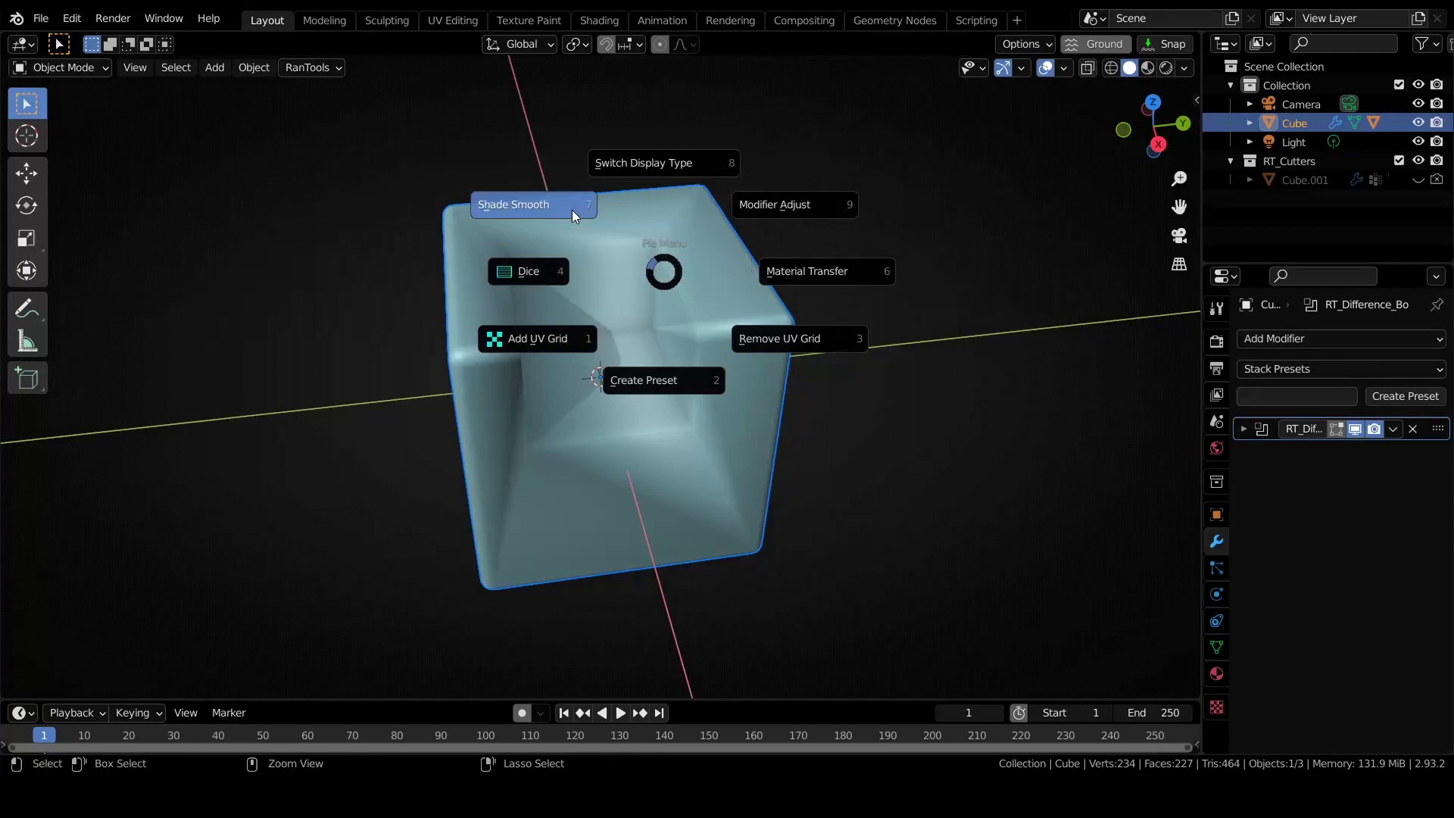